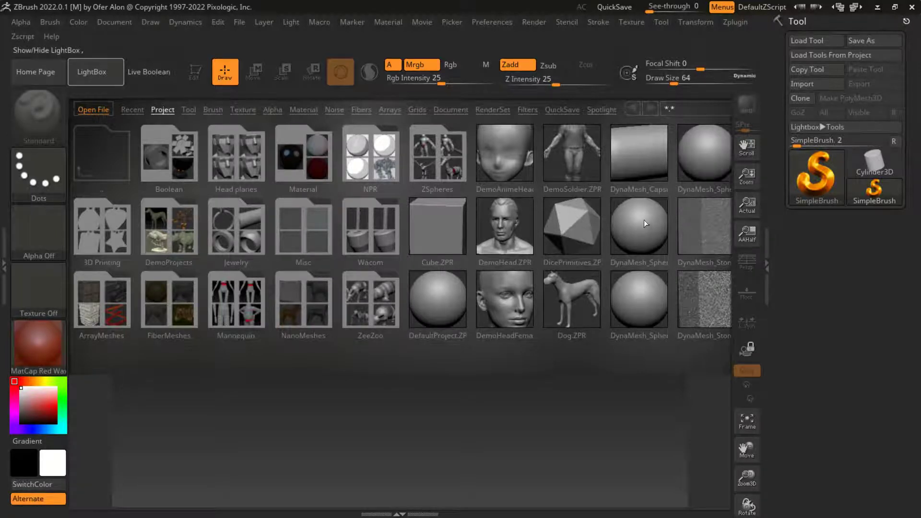
- Close LightBox and clear the test stroke painted on the empty canvas
click(107, 76)
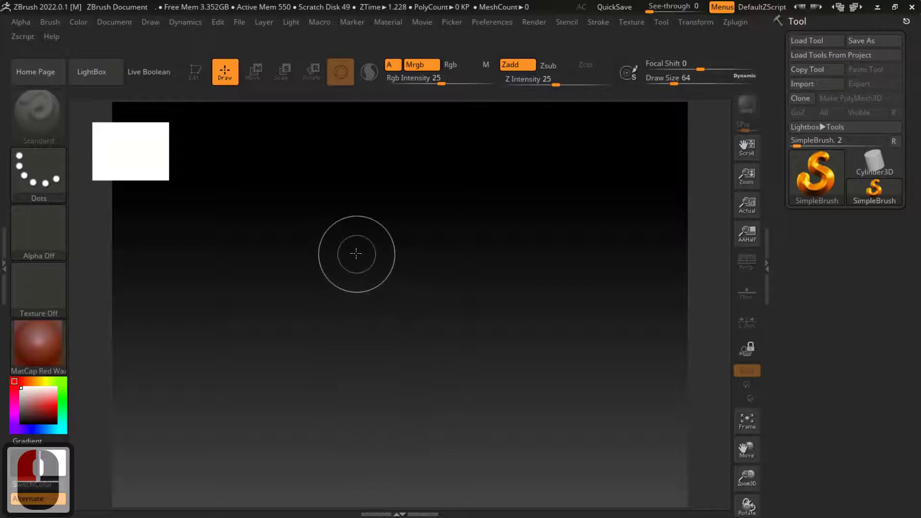
drag(312, 222, 523, 256)
key(ctrl+n)
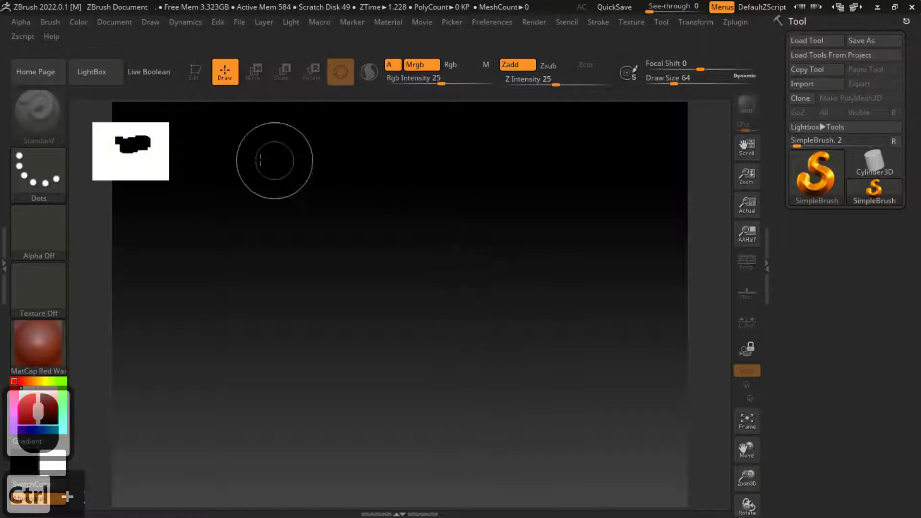
click(114, 78)
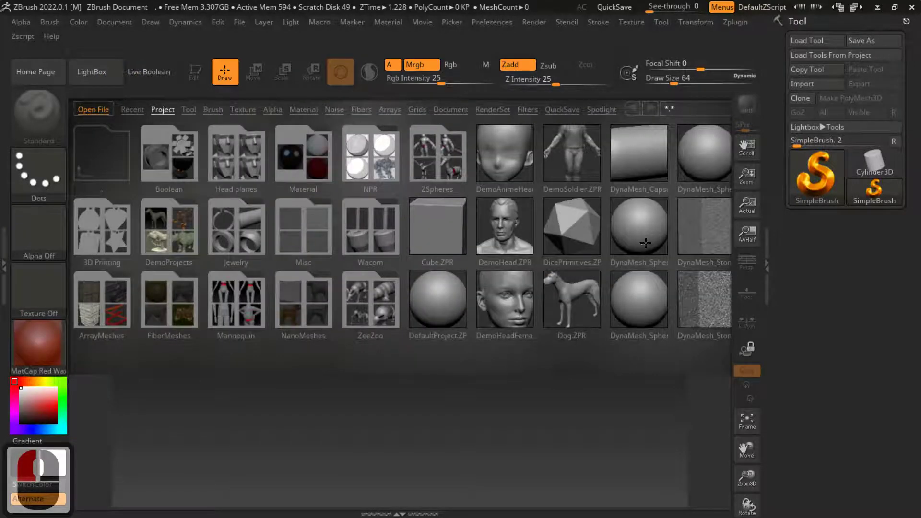
click(96, 72)
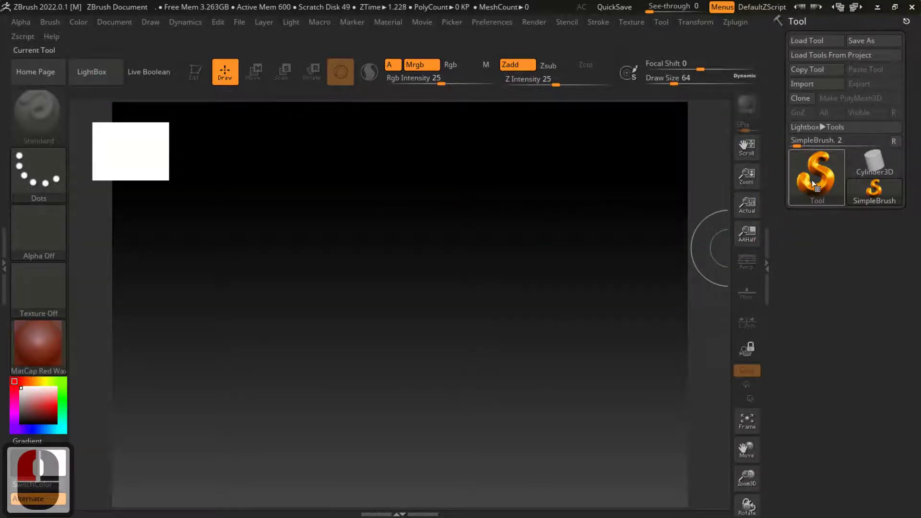
- Draw a large Sphere3D on the canvas and switch it to Edit mode
click(822, 188)
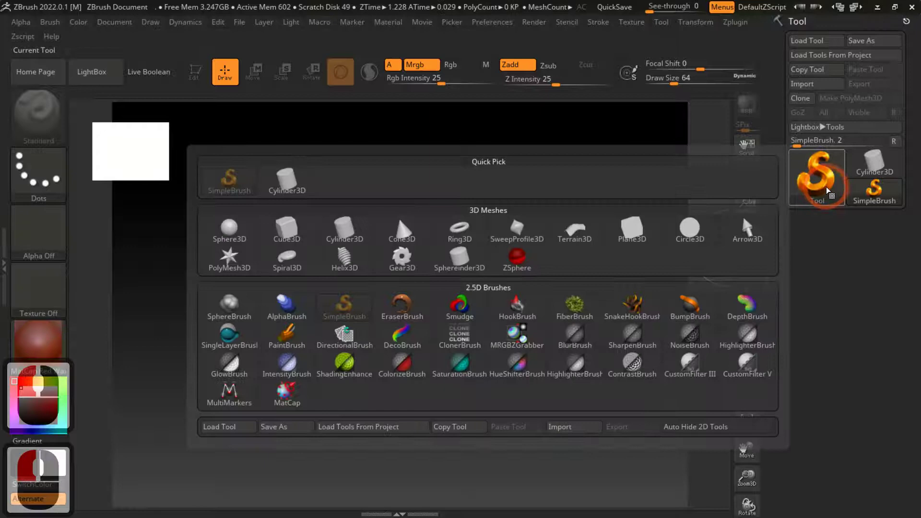
click(229, 228)
drag(375, 258, 418, 430)
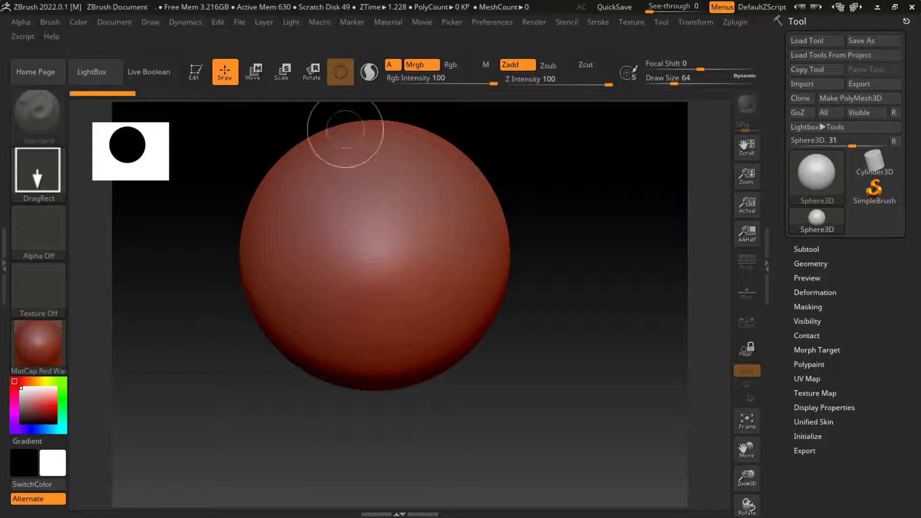
click(200, 71)
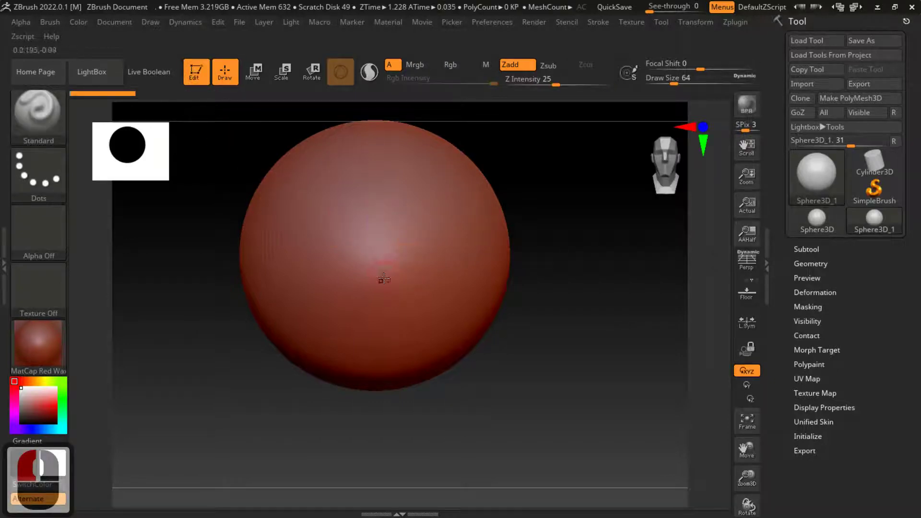
- Convert the sphere primitive to a PolyMesh3D so that it can be sculpted
click(376, 195)
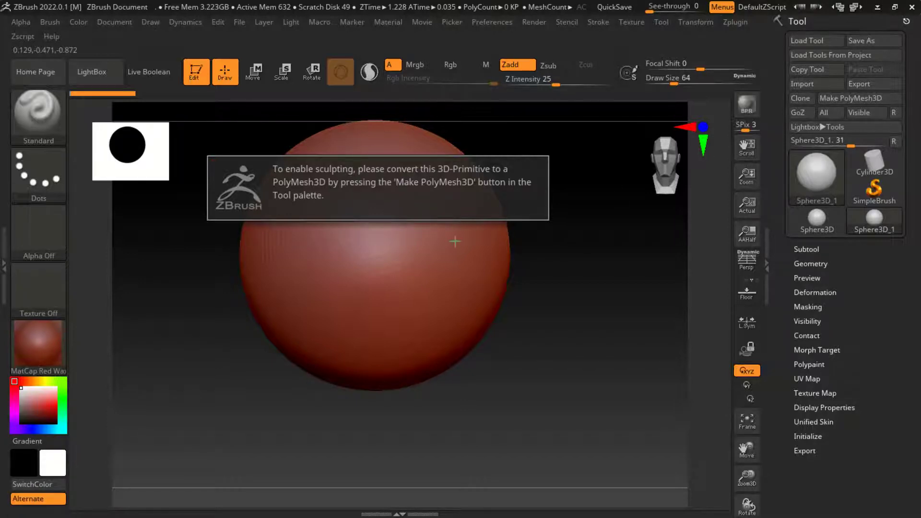
click(862, 100)
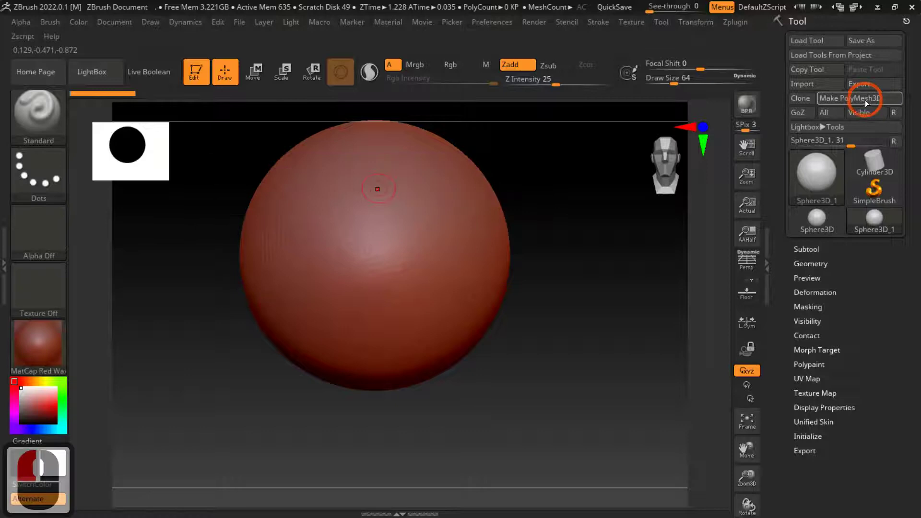
- Try a zigzag stroke with the Standard brush across the front of the sphere and undo it
mouse_move(308, 206)
mouse_down()
mouse_move(468, 276)
mouse_move(475, 254)
mouse_up()
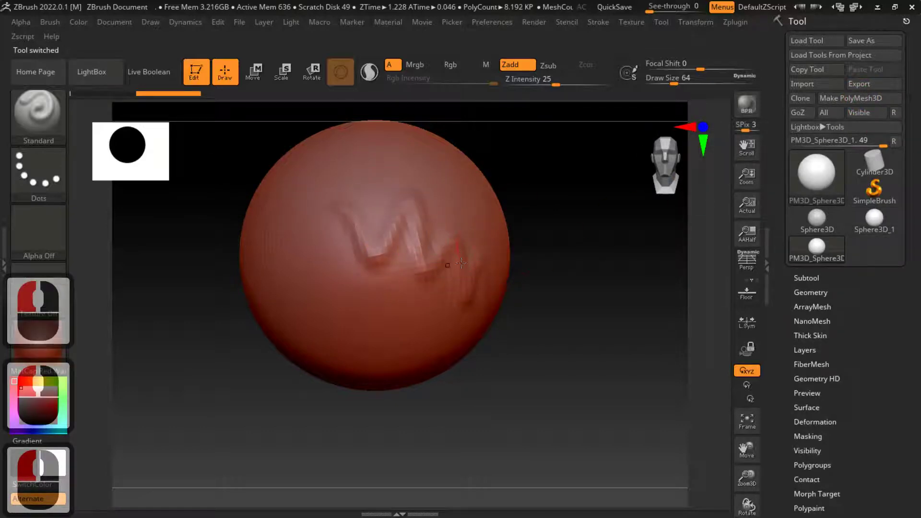
alt+drag(548, 210, 573, 240)
key(ctrl+z)
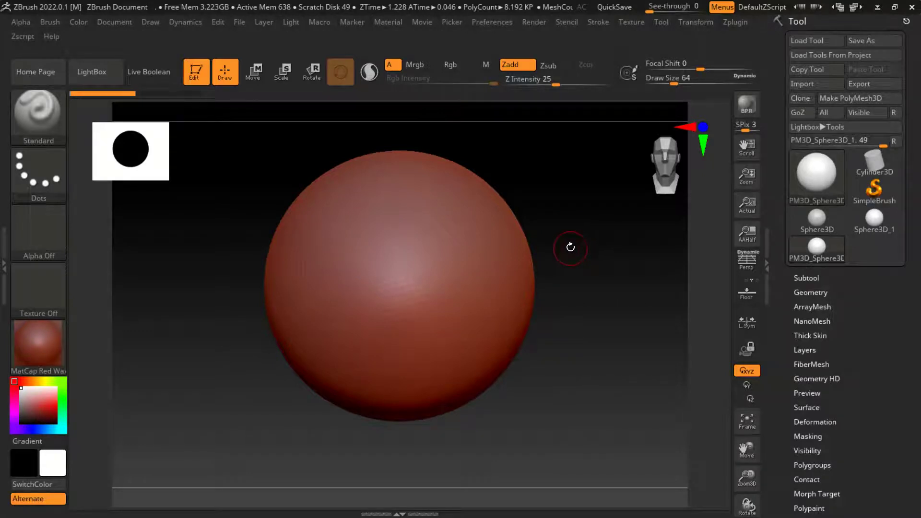
- Examine the sphere by panning and rotating the view, and return to its front side
key(alt)
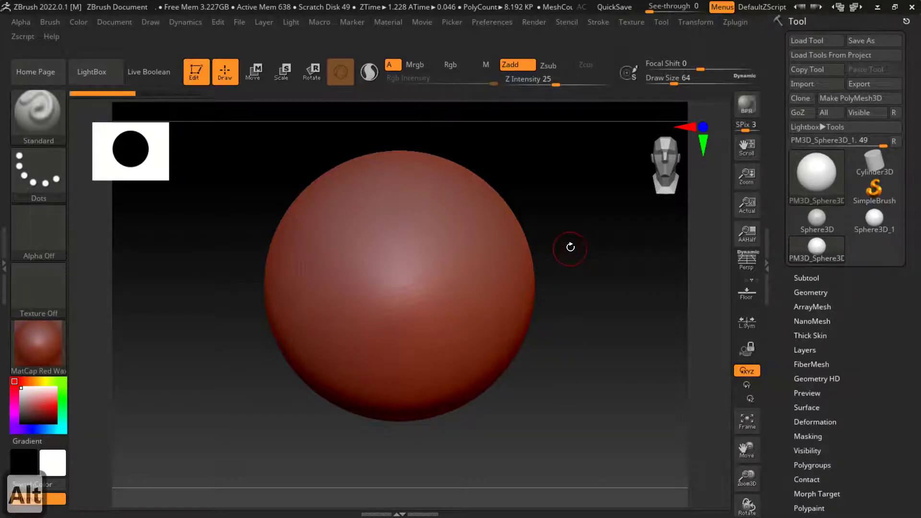
alt+drag(569, 248, 602, 254)
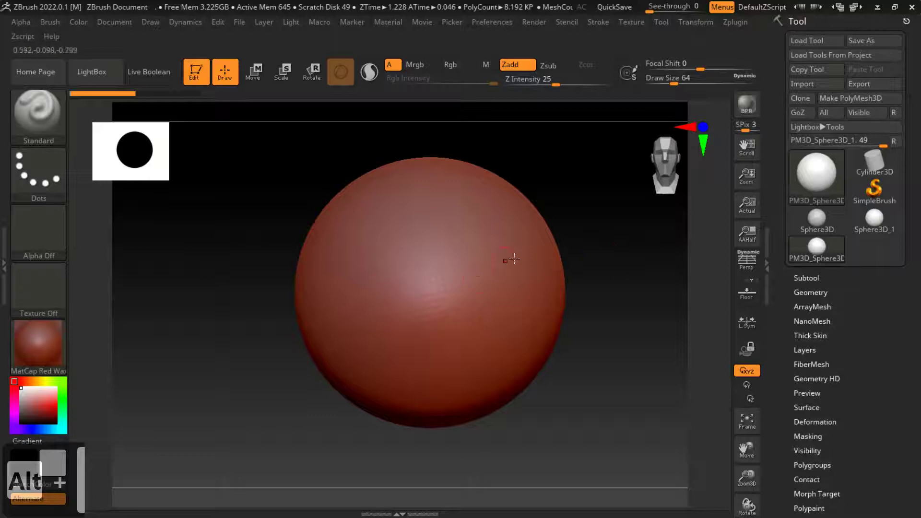
alt+drag(581, 215, 548, 191)
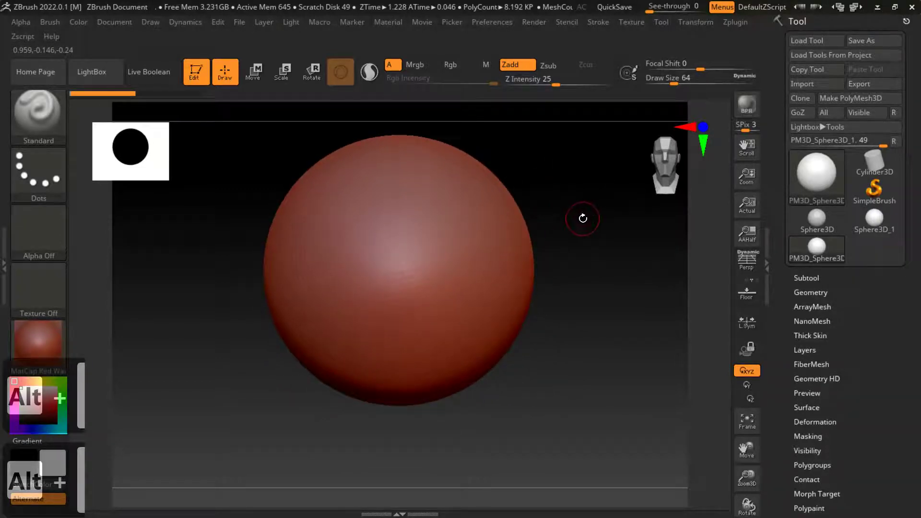
alt+drag(575, 226, 573, 226)
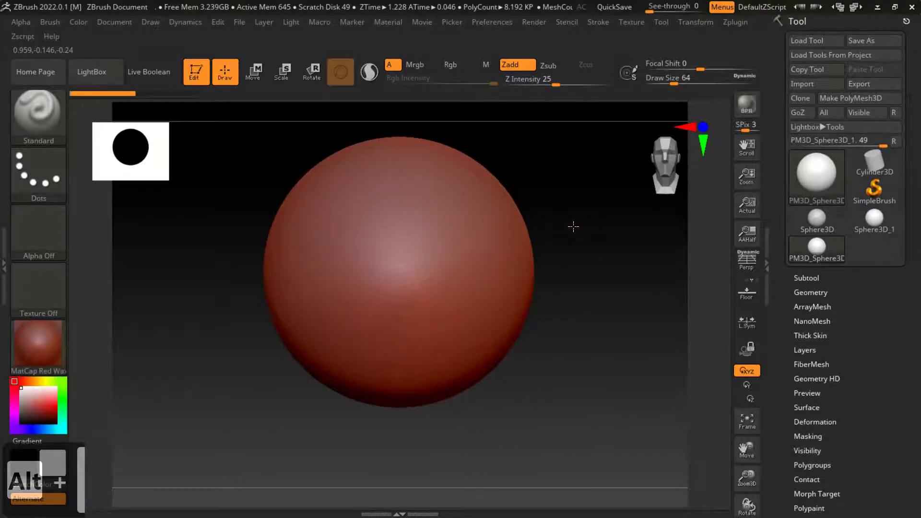
drag(573, 227, 596, 211)
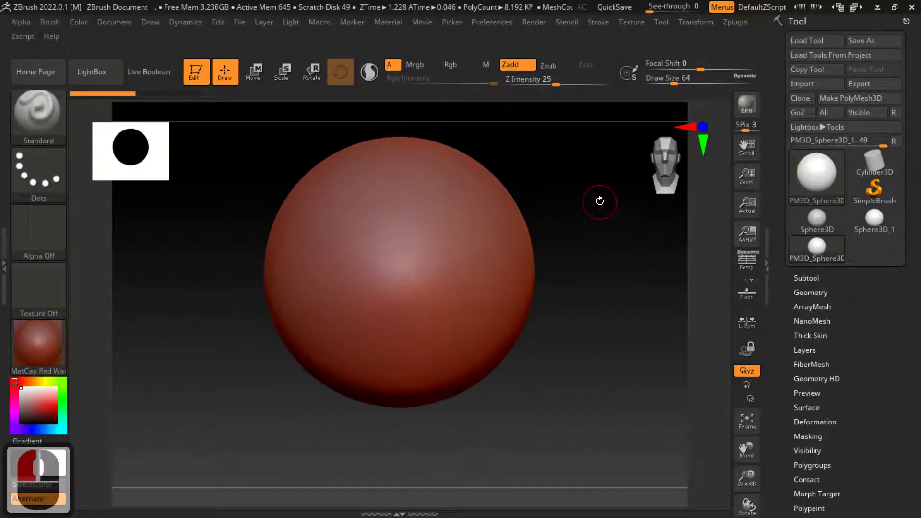
drag(600, 203, 629, 162)
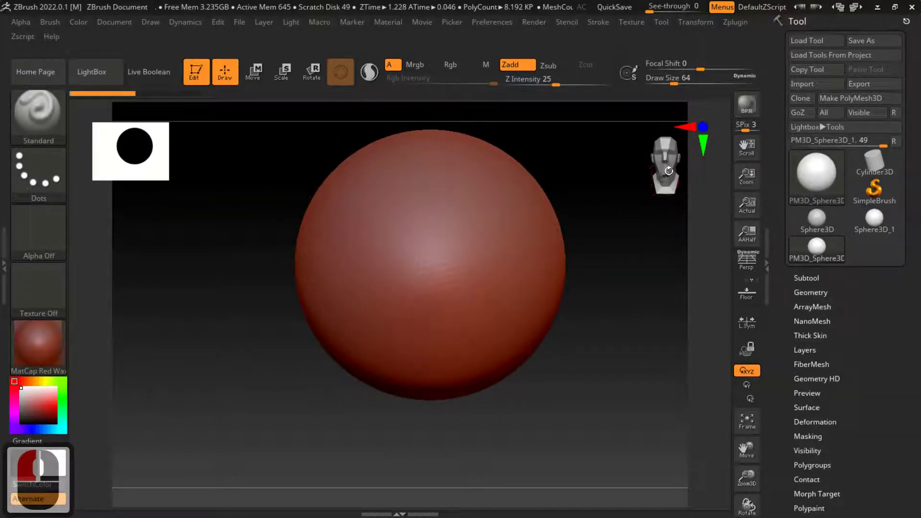
mouse_move(667, 164)
mouse_down()
mouse_move(659, 161)
mouse_move(653, 178)
mouse_move(664, 161)
mouse_move(675, 162)
mouse_move(659, 167)
mouse_up()
click(659, 153)
- Turn on the floor grid and perspective display for the sphere
click(746, 291)
click(747, 271)
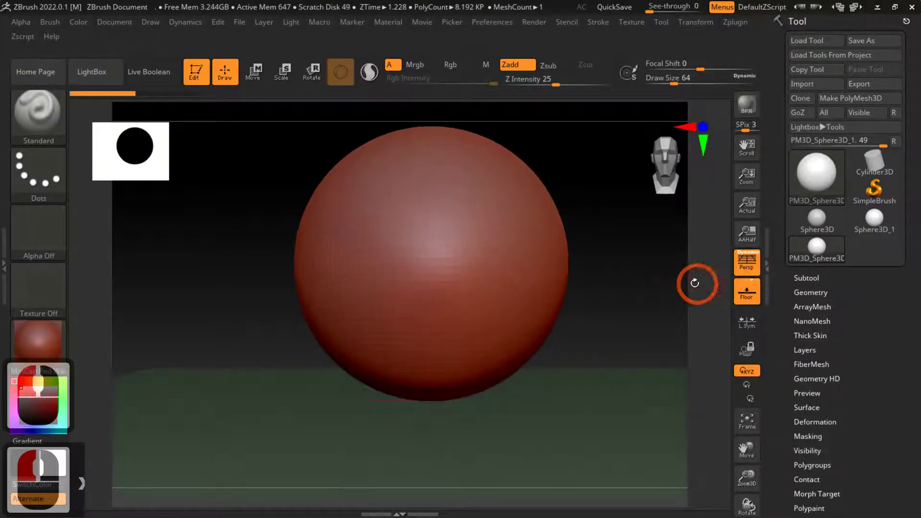
alt+drag(624, 269, 598, 245)
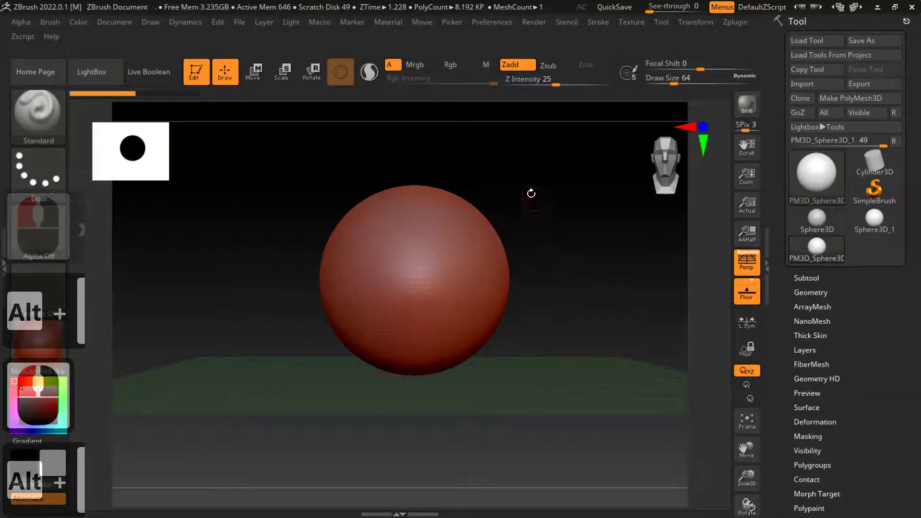
- Sculpt rough vertical strokes over the sphere's front and side with the ClayBuildup brush
key(b)
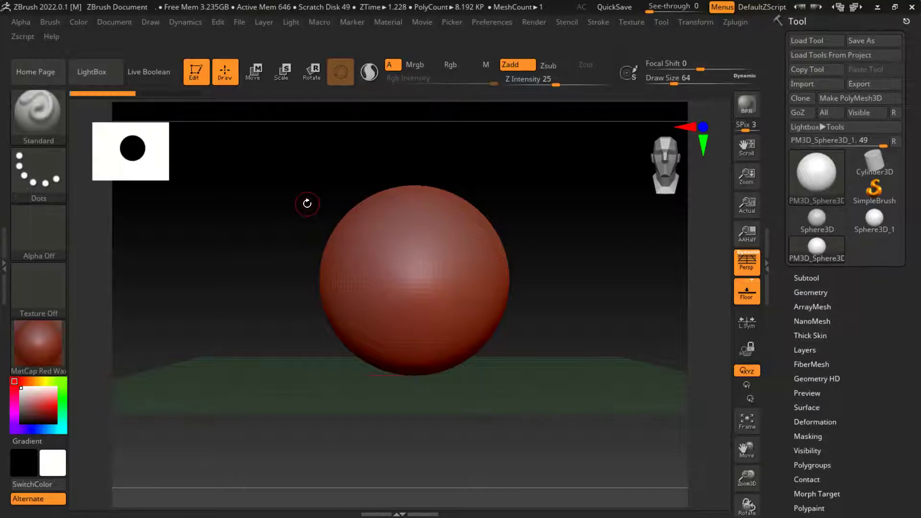
key(b)
key(c)
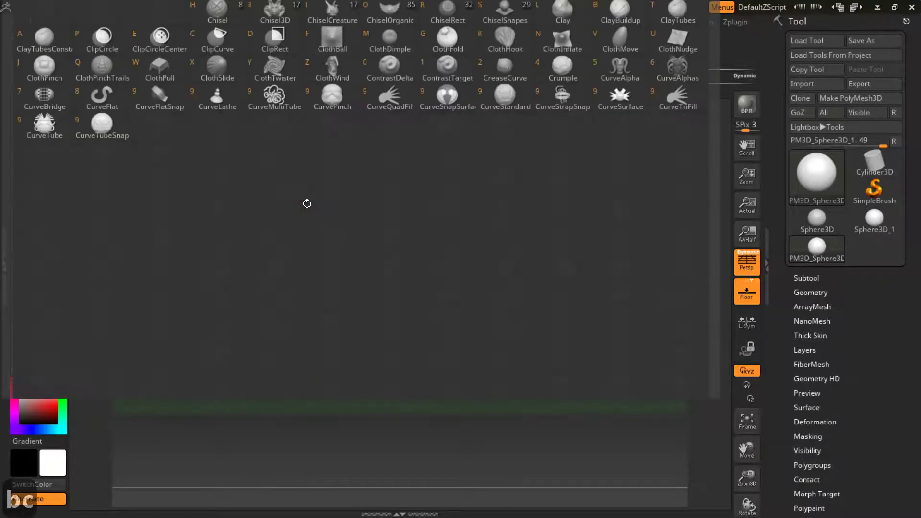
click(619, 23)
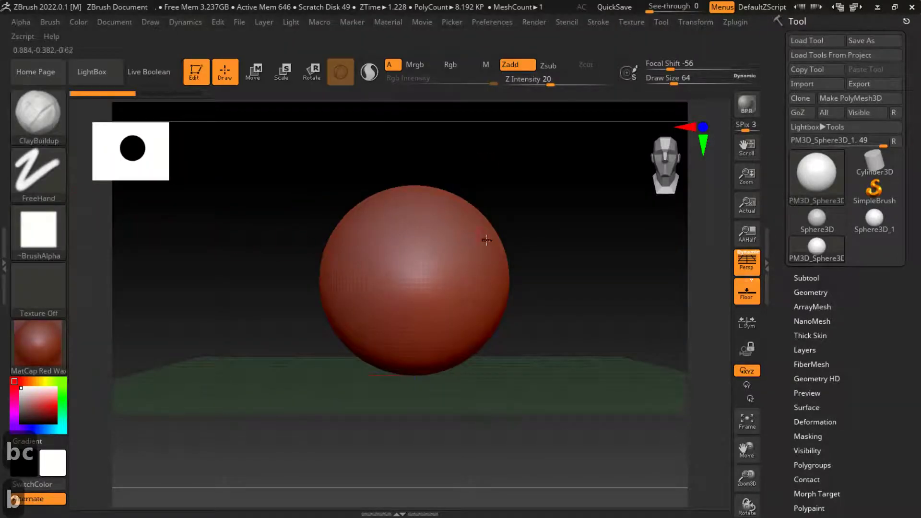
alt+drag(528, 214, 567, 251)
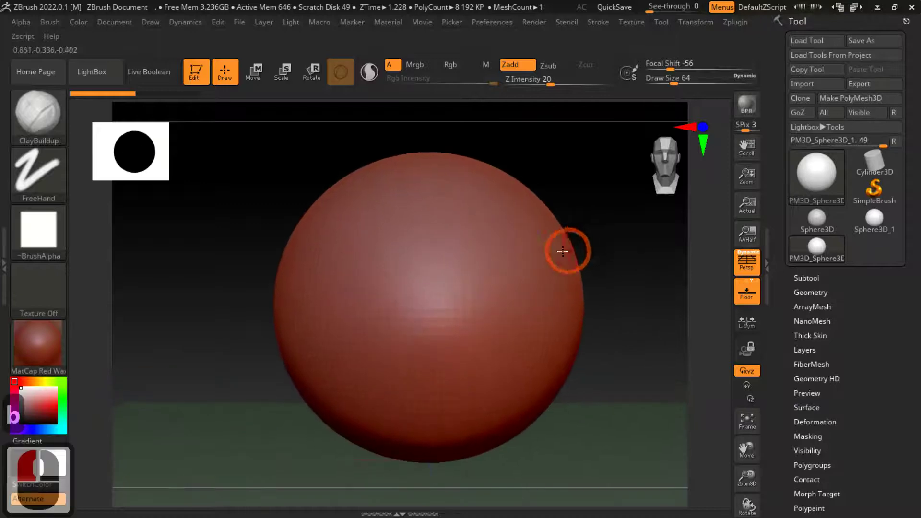
mouse_move(423, 286)
mouse_down()
mouse_move(456, 226)
mouse_move(497, 188)
mouse_move(403, 355)
mouse_move(331, 331)
mouse_move(339, 175)
mouse_move(387, 388)
mouse_up()
mouse_move(635, 243)
mouse_down()
mouse_move(596, 253)
mouse_move(573, 235)
mouse_up()
mouse_move(259, 227)
mouse_down()
mouse_move(318, 226)
mouse_move(292, 193)
mouse_move(308, 175)
mouse_move(274, 276)
mouse_move(343, 365)
mouse_move(398, 225)
mouse_up()
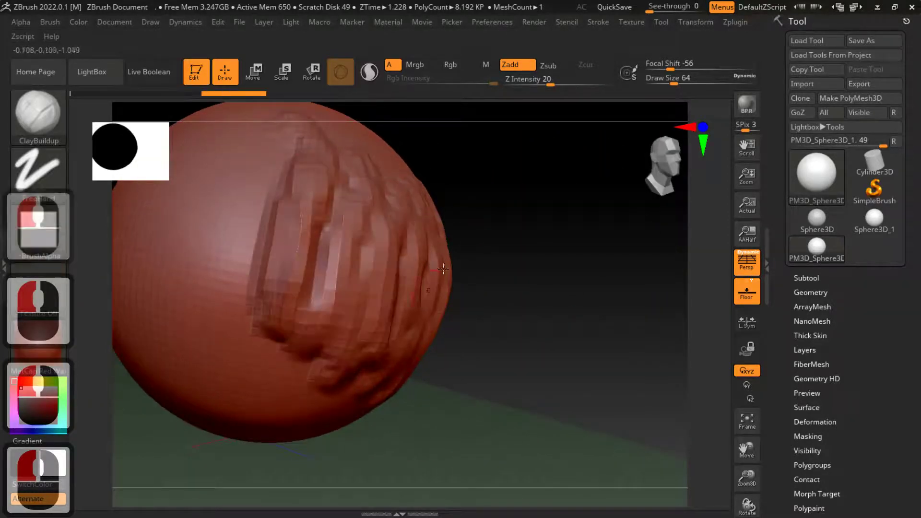
drag(575, 230, 551, 226)
- Undo the ClayBuildup strokes on the sphere
key(ctrl+z)
key(ctrl+z)
key(ctrl+z)
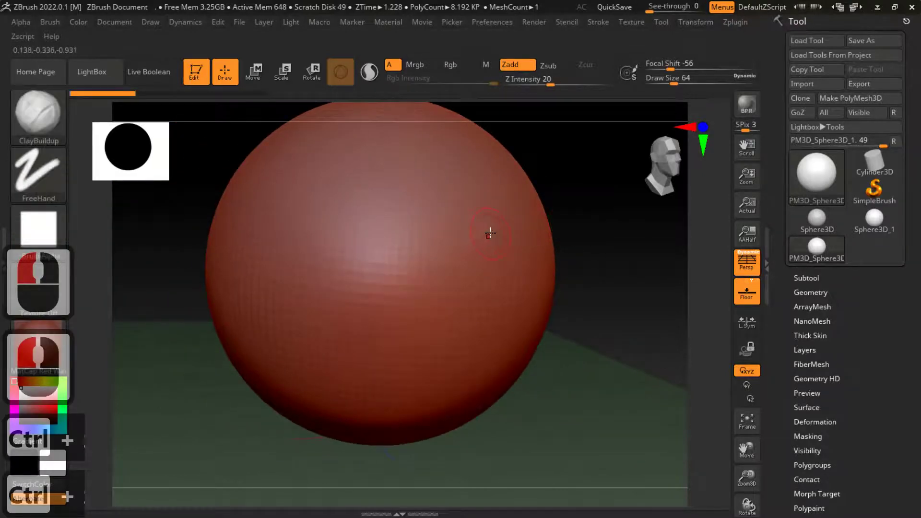
- Select the Clay brush and sculpt a soft stroke across the lower front of the sphere
key(b)
key(c)
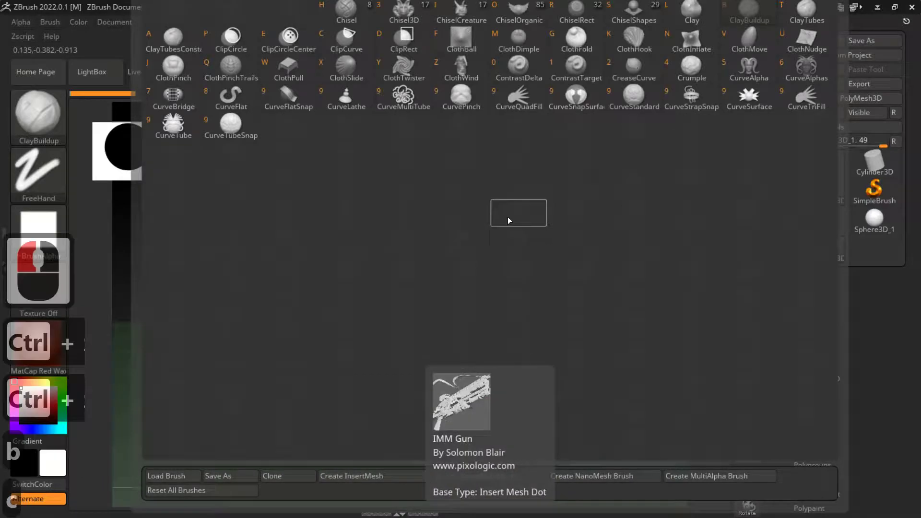
click(692, 20)
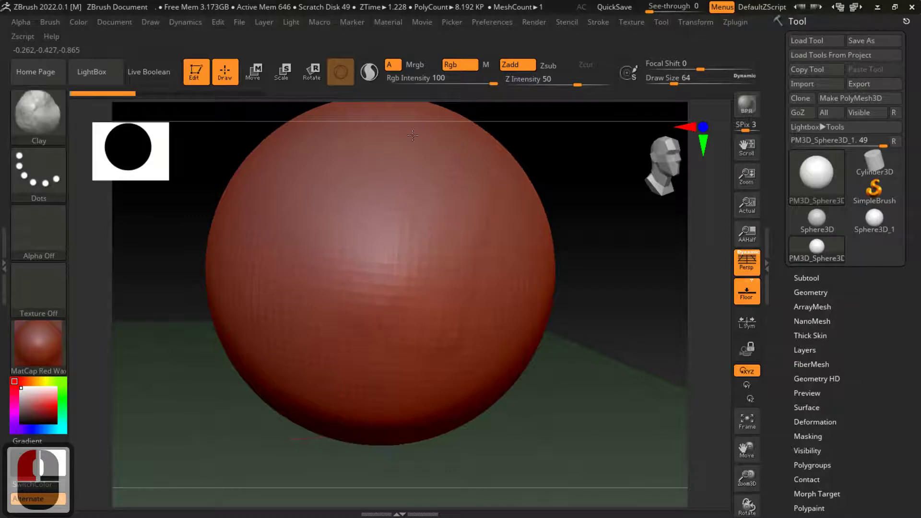
mouse_move(475, 340)
mouse_down()
mouse_move(413, 357)
mouse_move(340, 326)
mouse_up()
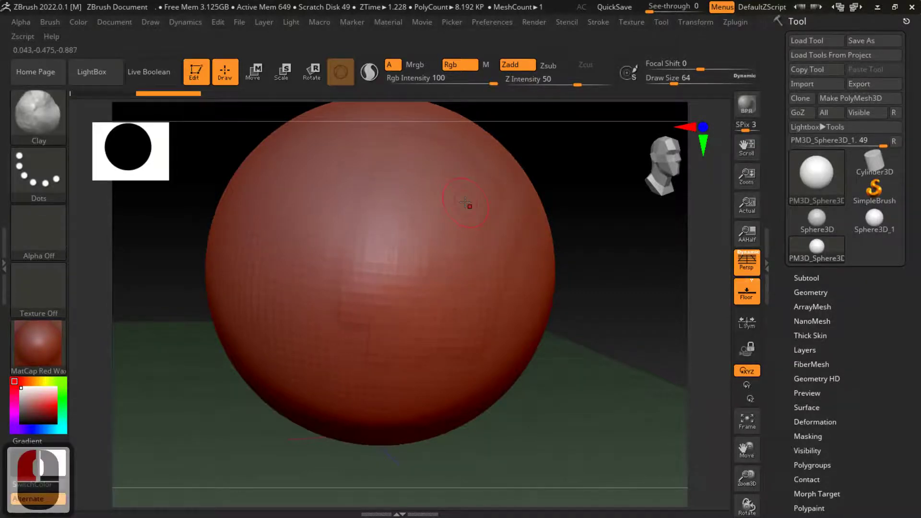
- Switch back to the ClayBuildup brush and build up square-edged vertical strokes at the middle of the sphere
key(b)
key(c)
key(b)
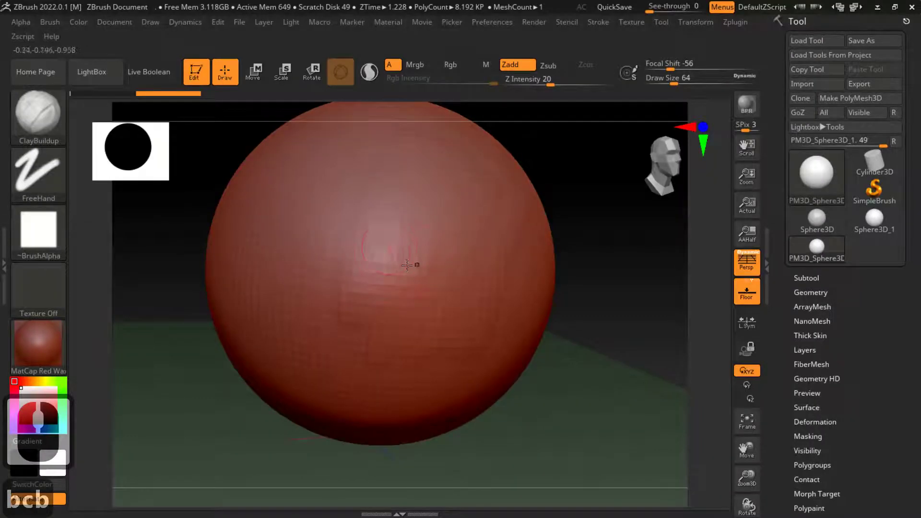
mouse_move(303, 202)
mouse_down()
mouse_move(310, 281)
mouse_move(354, 321)
mouse_move(398, 230)
mouse_move(407, 331)
mouse_up()
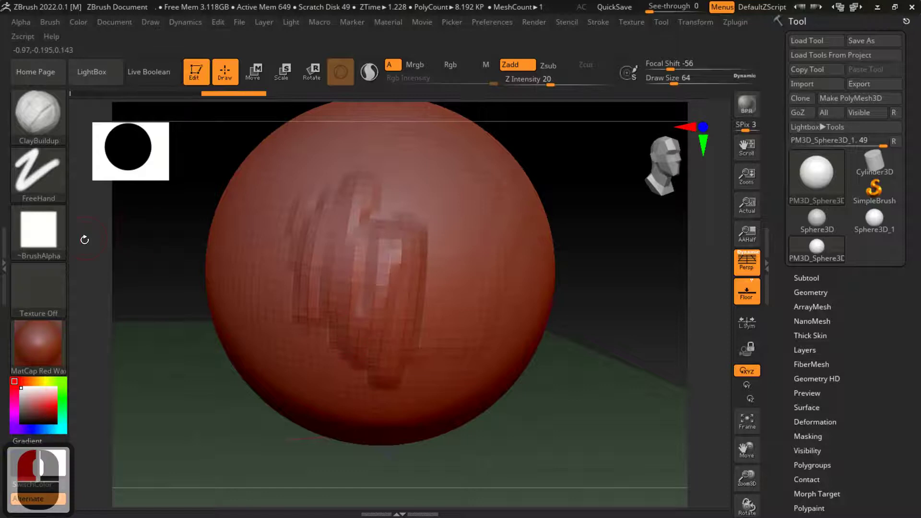
- Set the ClayBuildup brush to Alpha Off and sculpt soft-edged strokes around the existing ones on the sphere's front
click(38, 230)
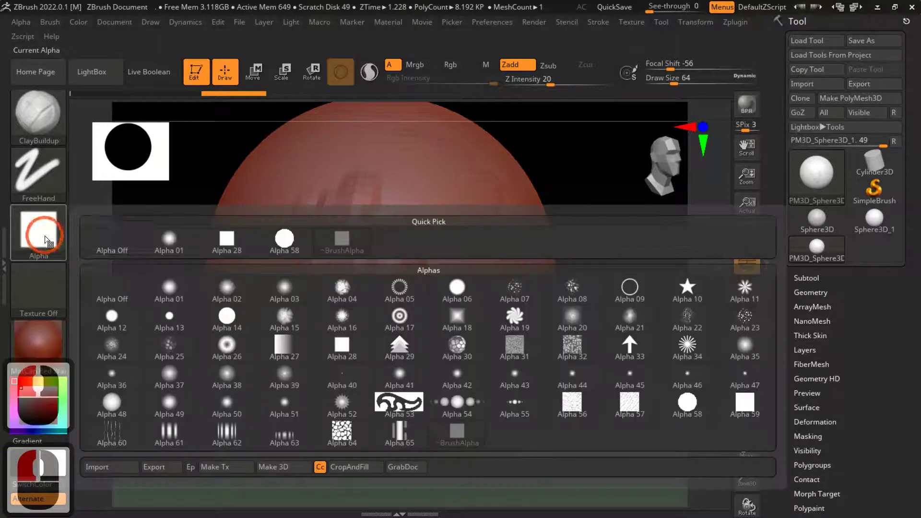
click(115, 252)
mouse_move(485, 172)
mouse_down()
mouse_move(485, 208)
mouse_move(435, 320)
mouse_up()
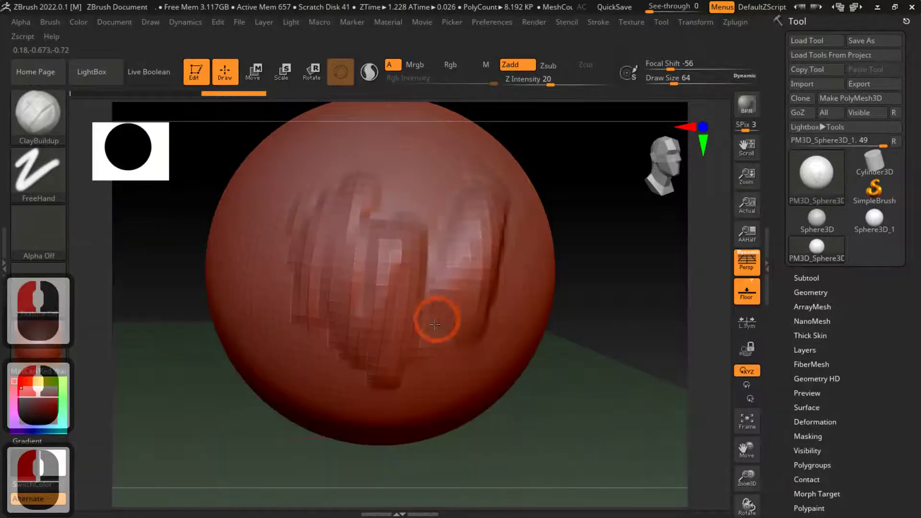
drag(376, 168, 317, 275)
mouse_move(283, 177)
mouse_down()
mouse_move(245, 322)
mouse_move(254, 334)
mouse_up()
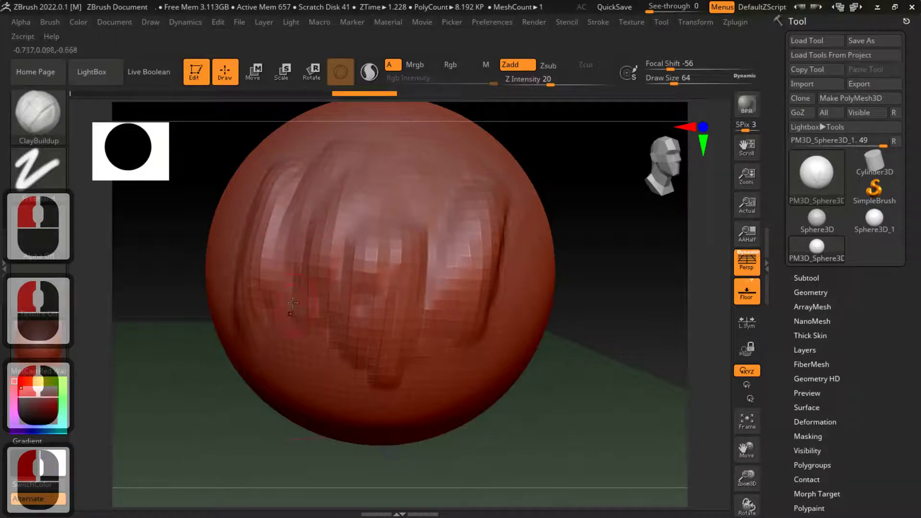
drag(279, 290, 293, 356)
mouse_move(312, 309)
mouse_down()
mouse_move(370, 374)
mouse_move(346, 294)
mouse_up()
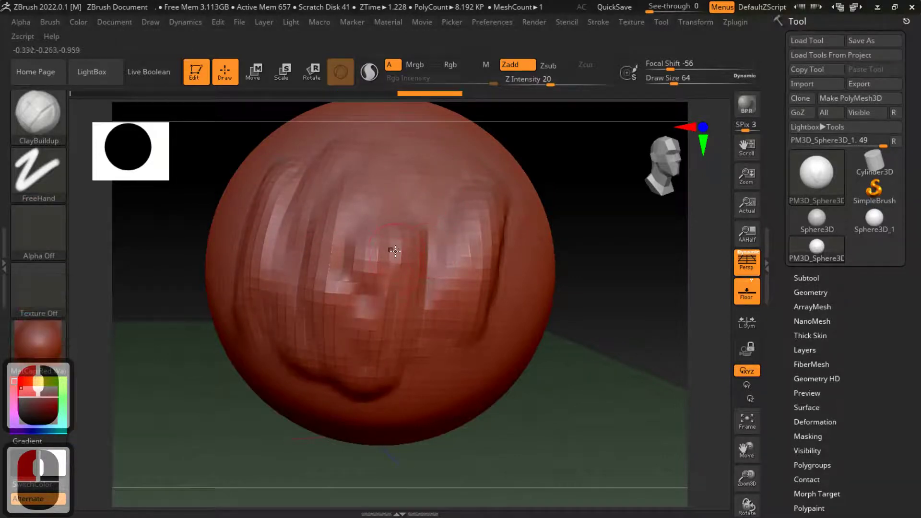
- Select the Clay brush and sculpt a soft stroke on the lower part of the sphere's front, beside the ClayBuildup strokes
key(b)
key(c)
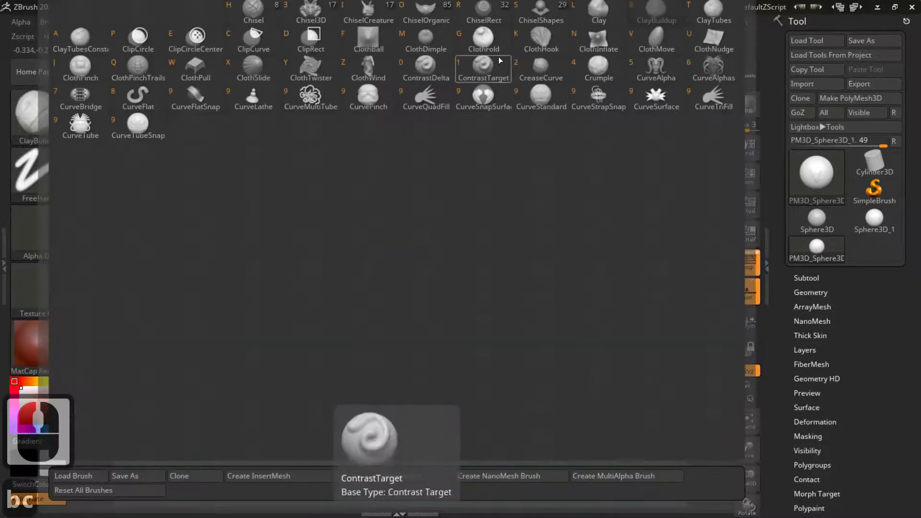
click(591, 17)
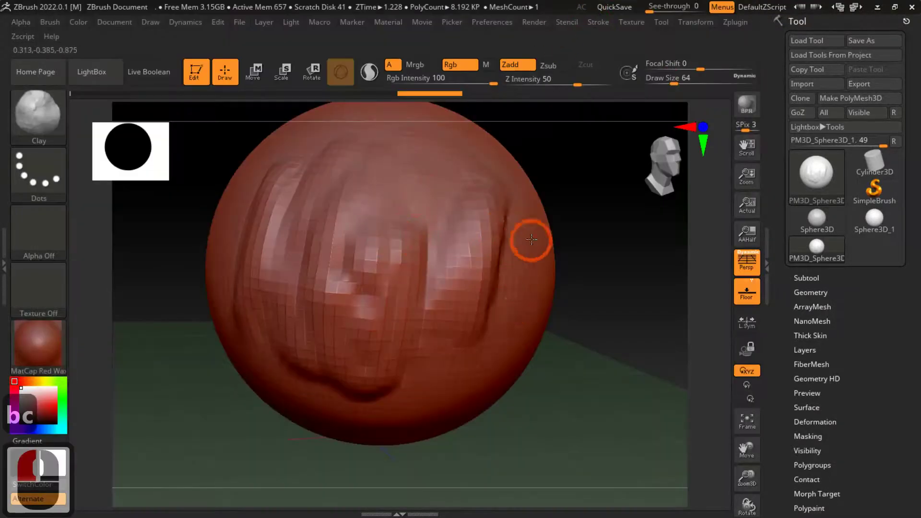
drag(441, 374, 452, 357)
drag(568, 188, 574, 182)
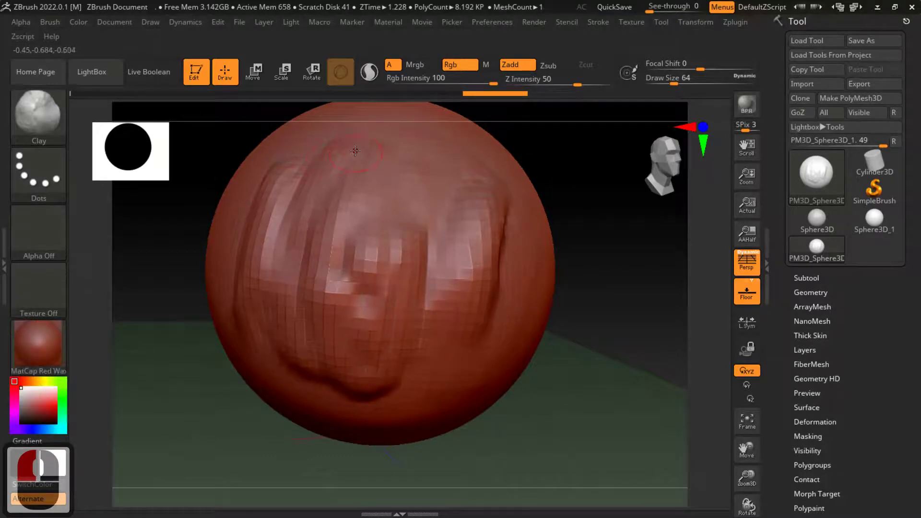
- Undo the clay strokes on the sphere's front one after another
key(ctrl+z)
key(ctrl+z)
key(ctrl+z)
key(ctrl+z)
key(ctrl+z)
key(ctrl+z)
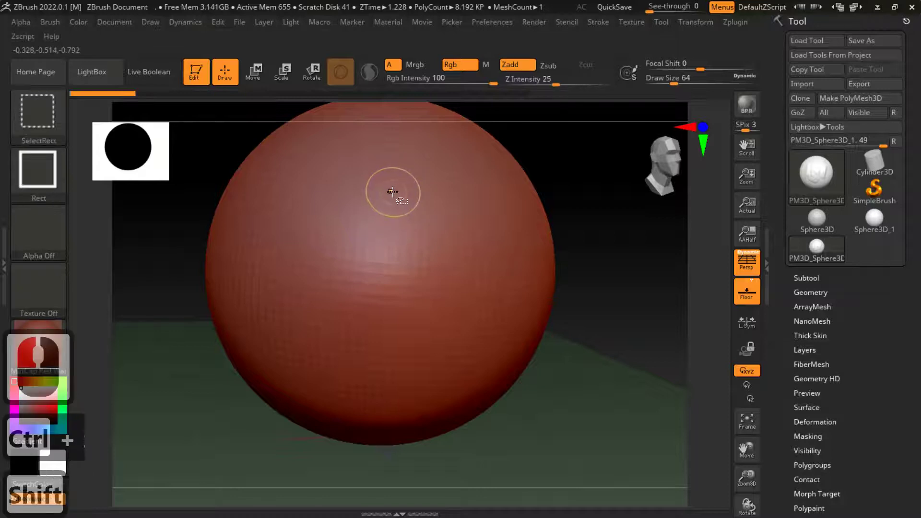
- Redo the undone clay strokes on the sphere's front
key(ctrl+shift+z)
key(ctrl+shift+z)
key(ctrl+shift+z)
key(ctrl+shift+z)
key(ctrl+shift+z)
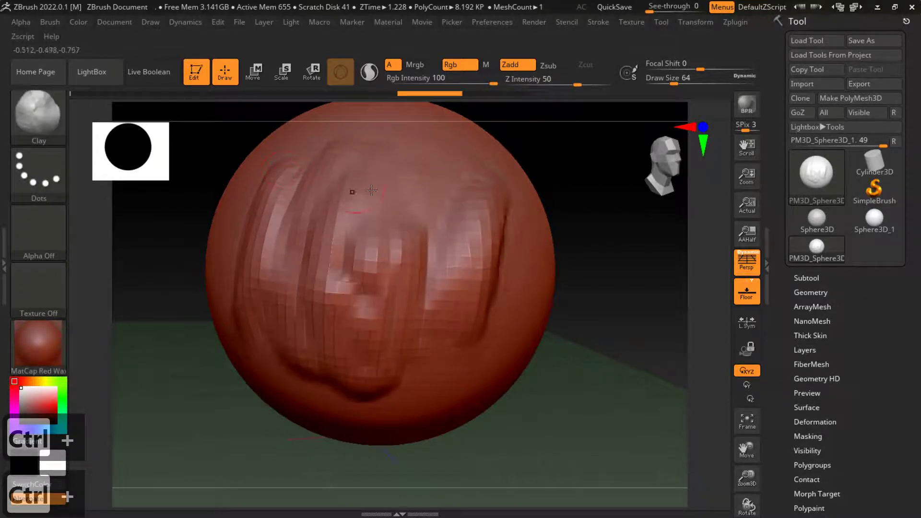
- Undo the most recent strokes on the sphere again and redo several of them
key(ctrl+z)
key(ctrl+z)
key(ctrl+z)
key(ctrl+z)
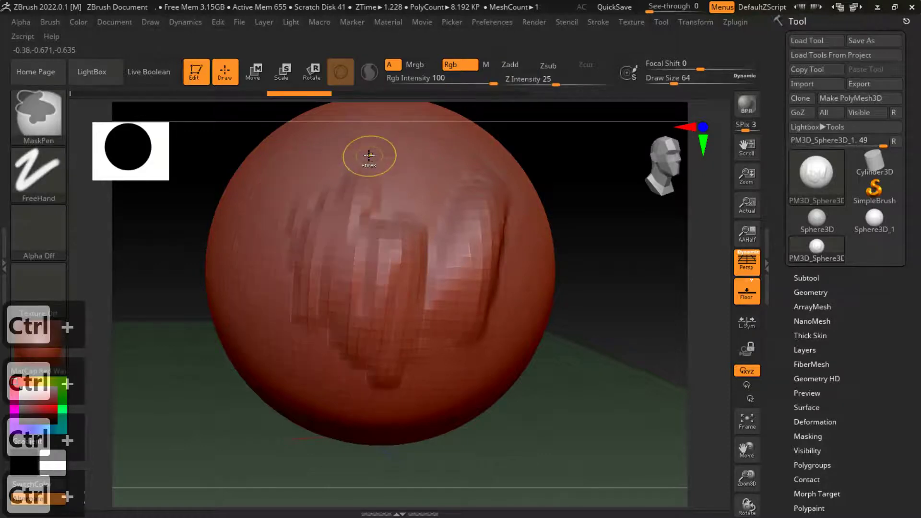
key(ctrl+shift+z)
key(ctrl+shift+z)
key(ctrl+shift+z)
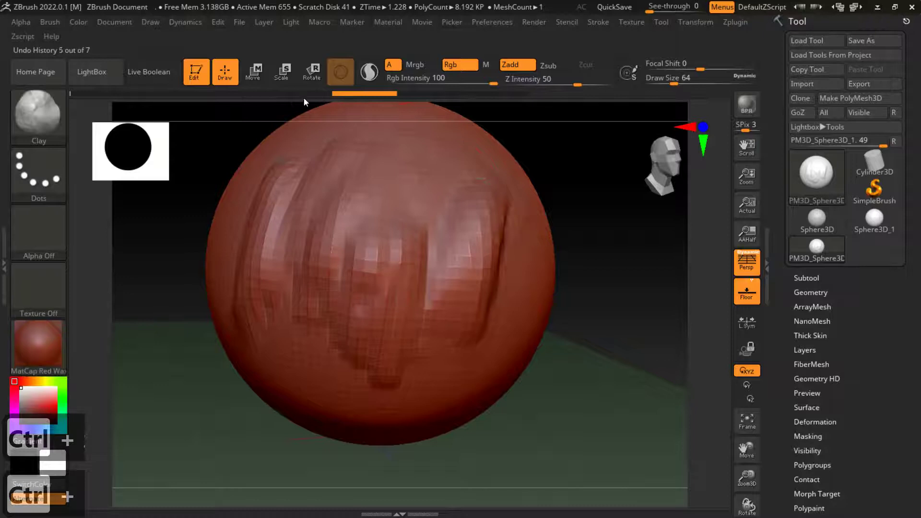
- Move back through the undo history to the smooth sphere without the clay strokes
mouse_move(373, 94)
mouse_down()
mouse_move(194, 94)
mouse_move(480, 96)
mouse_move(221, 95)
mouse_move(501, 126)
mouse_move(194, 109)
mouse_move(139, 95)
mouse_up()
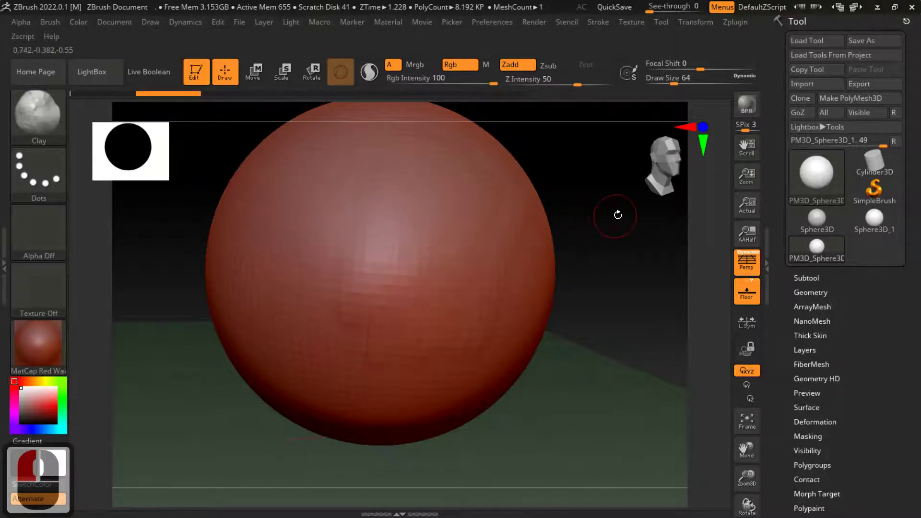
drag(616, 196, 596, 205)
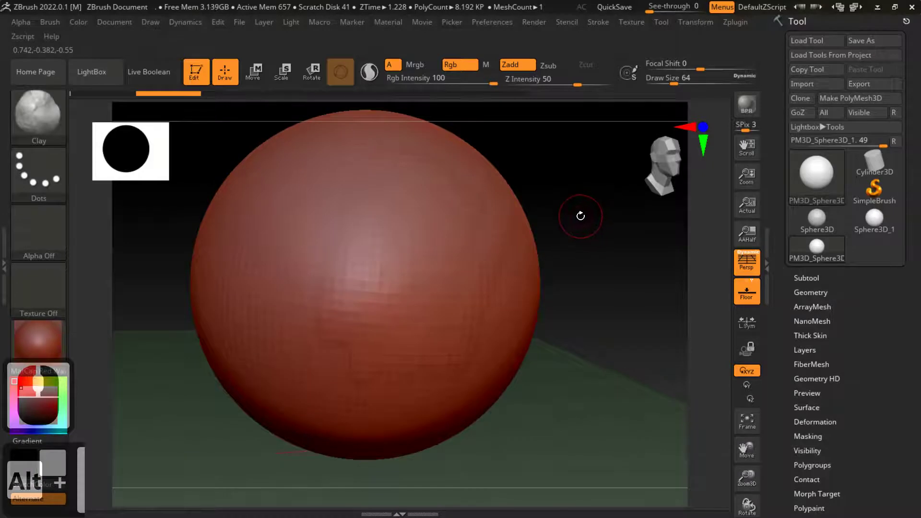
- Select the DamStandard brush and cut narrow, roughly vertical grooves into the sphere's surface
key(b)
key(d)
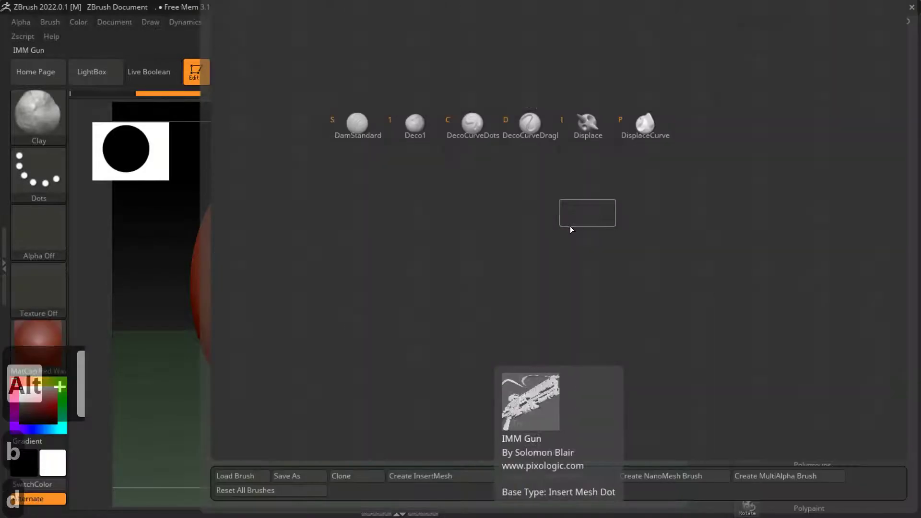
key(s)
mouse_move(279, 229)
mouse_down()
mouse_move(281, 330)
mouse_move(300, 254)
mouse_up()
drag(597, 204, 508, 185)
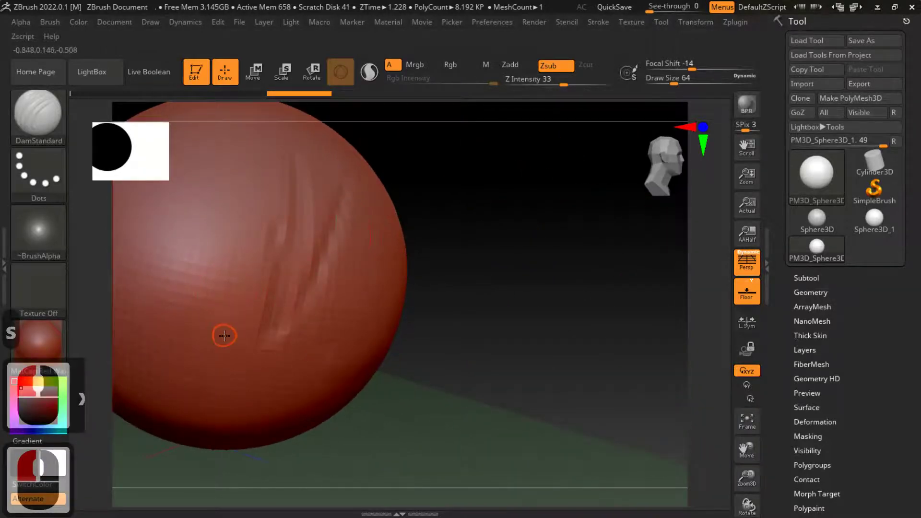
drag(226, 285, 233, 203)
drag(226, 322, 248, 219)
- Carve a row of steep zigzag DamStandard grooves across the middle of another side of the sphere
mouse_move(503, 209)
mouse_down()
mouse_move(419, 282)
mouse_move(408, 134)
mouse_up()
drag(413, 279, 447, 164)
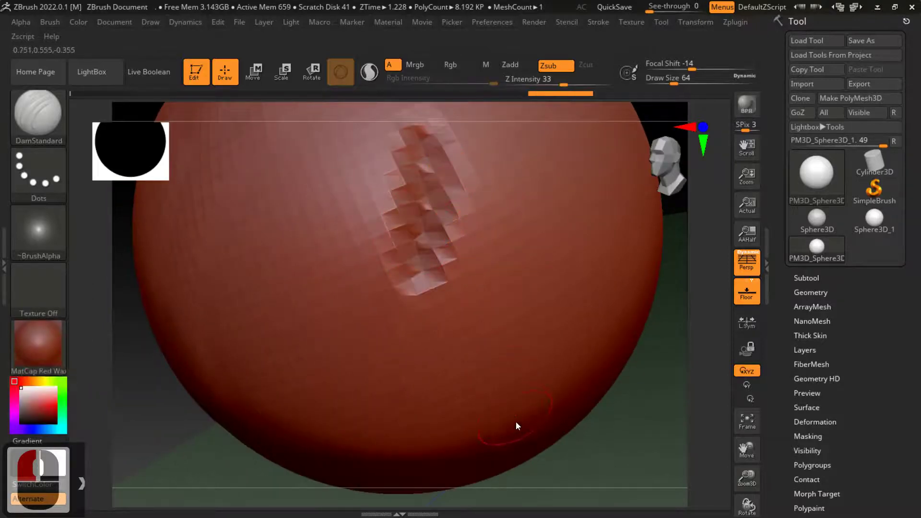
drag(476, 332, 494, 196)
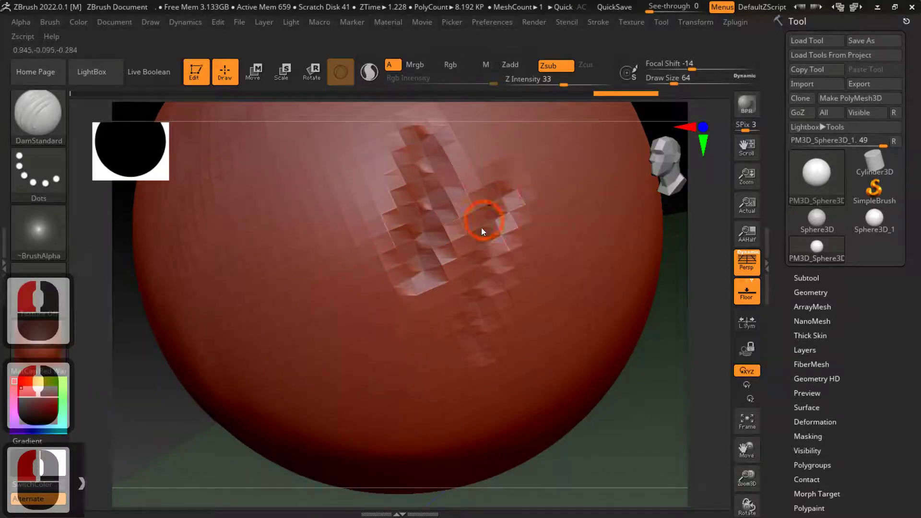
mouse_move(337, 366)
mouse_down()
mouse_move(303, 194)
mouse_move(307, 165)
mouse_up()
drag(307, 209, 338, 166)
drag(361, 332, 422, 166)
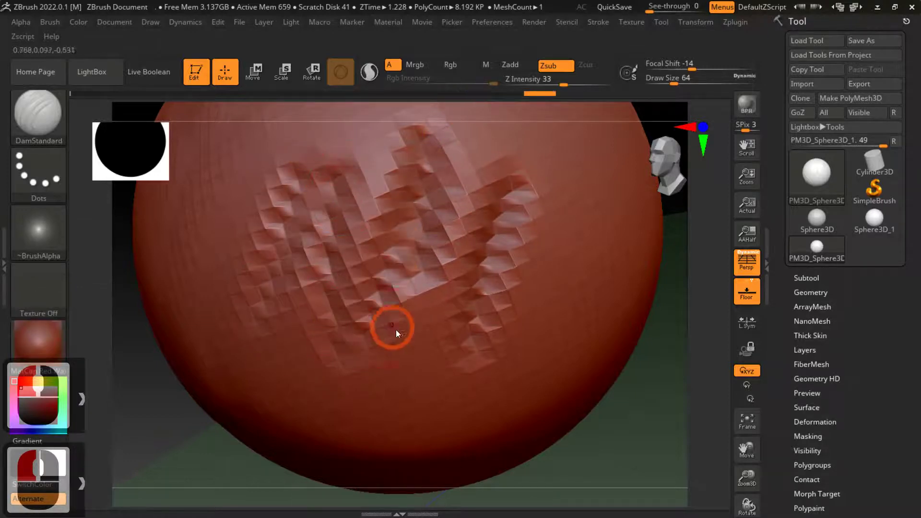
mouse_move(560, 251)
mouse_down()
mouse_move(482, 216)
mouse_move(533, 165)
mouse_up()
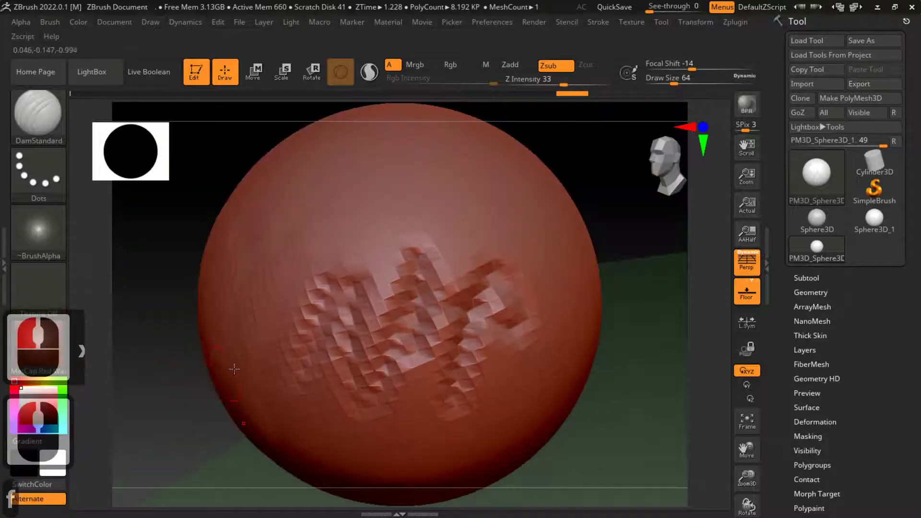
- Switch to the ClayBuildup brush and carve a deep inverted gouge into the sphere above the DamStandard grooves
key(b)
key(c)
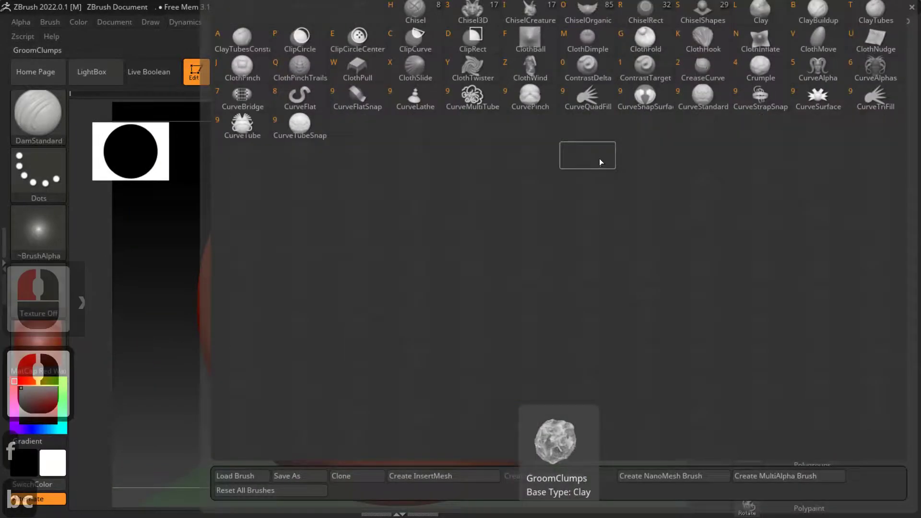
key(b)
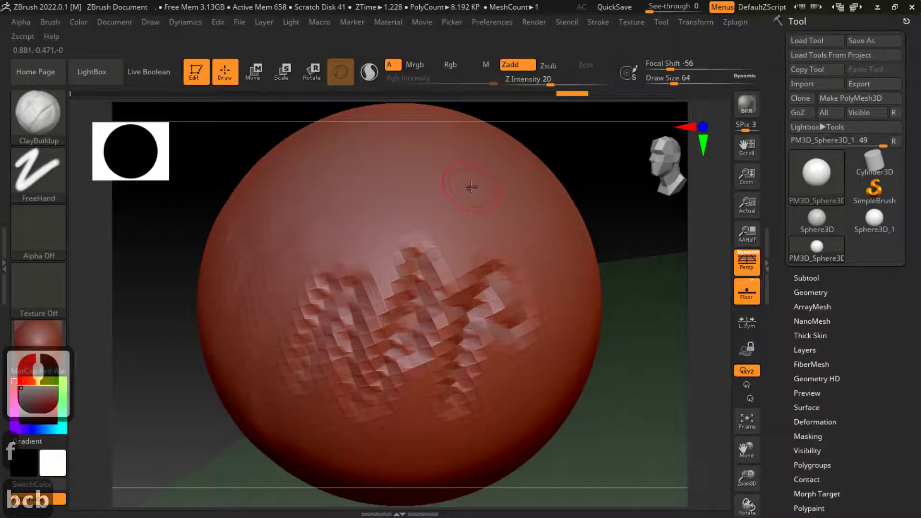
key(alt)
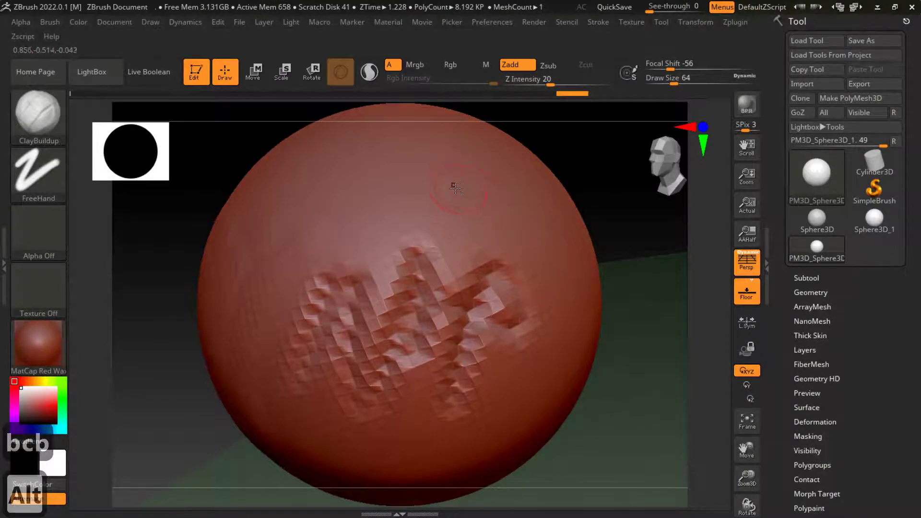
mouse_move(478, 196)
mouse_down()
mouse_move(422, 154)
mouse_move(532, 201)
mouse_move(431, 142)
mouse_move(509, 188)
mouse_move(431, 158)
mouse_move(592, 224)
mouse_up()
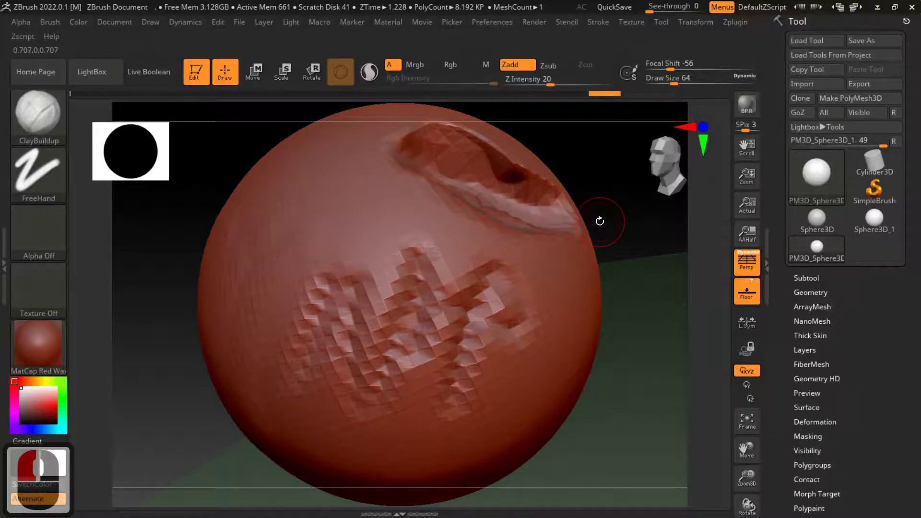
- Practise framing the sphere in the view, zooming out from it and examining its sculpted sides from several angles
drag(599, 208, 599, 203)
key(f)
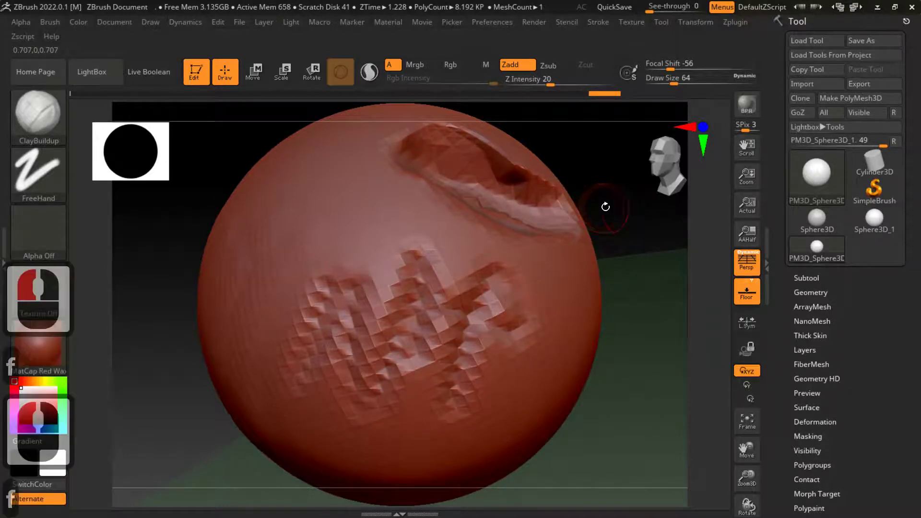
key(f)
key(f)
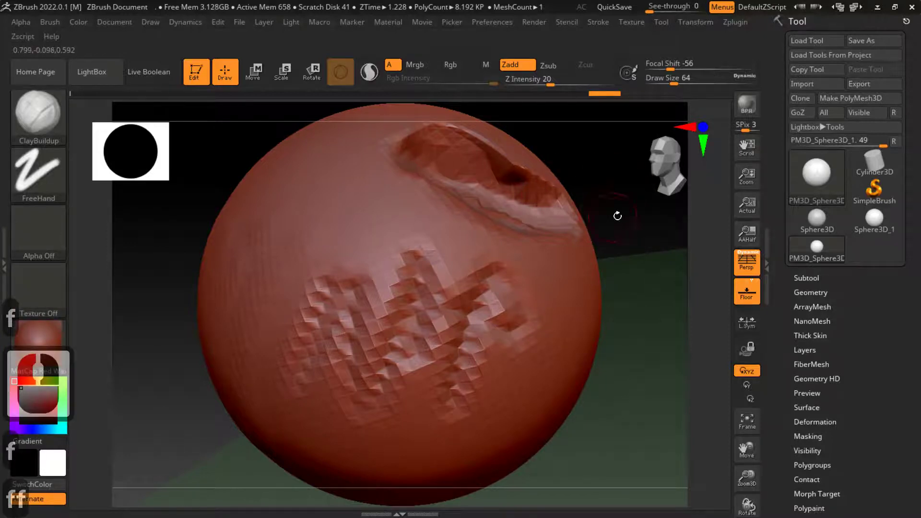
alt+drag(590, 212, 460, 134)
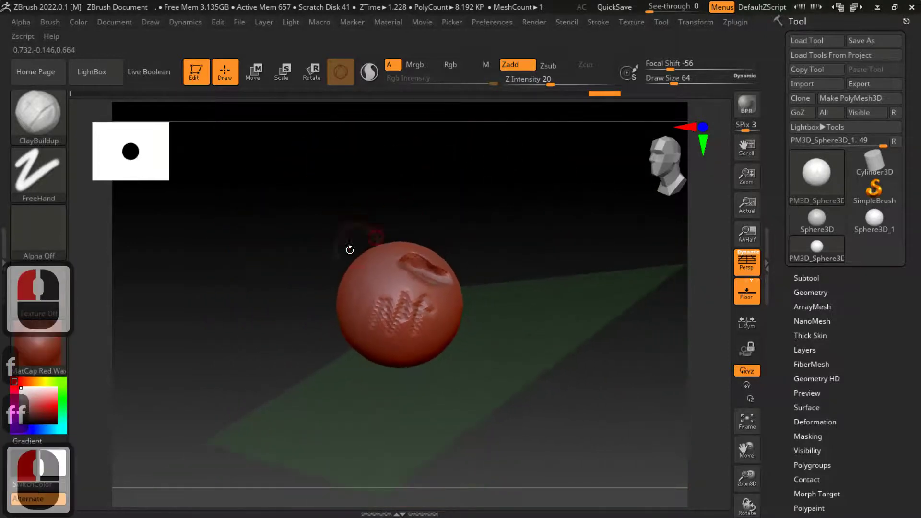
drag(465, 198, 452, 179)
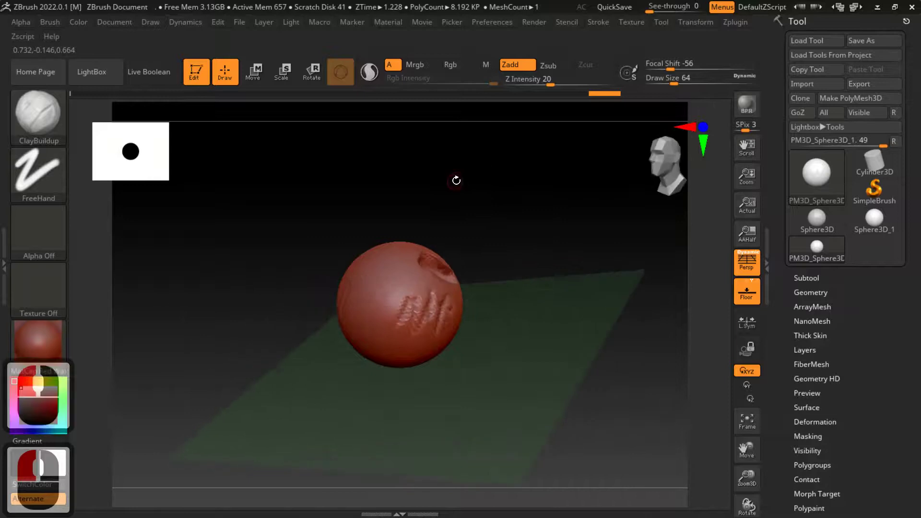
key(f)
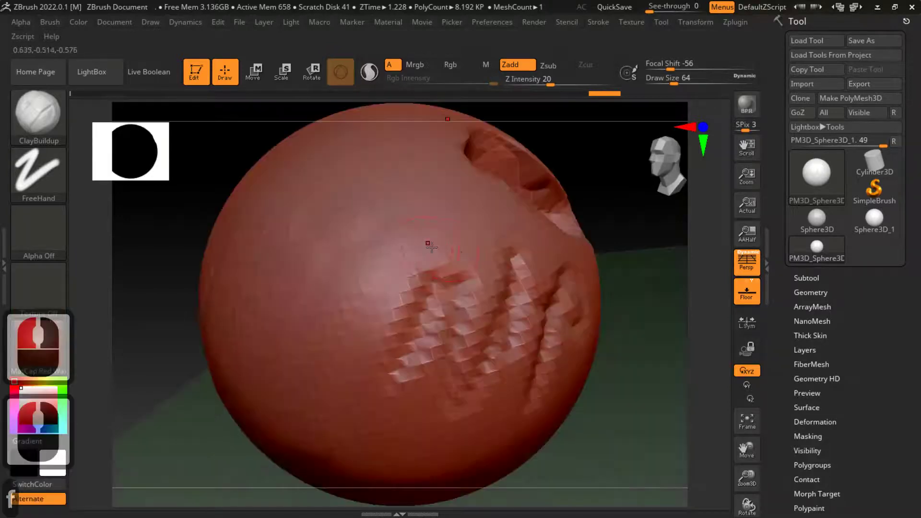
drag(643, 160, 678, 169)
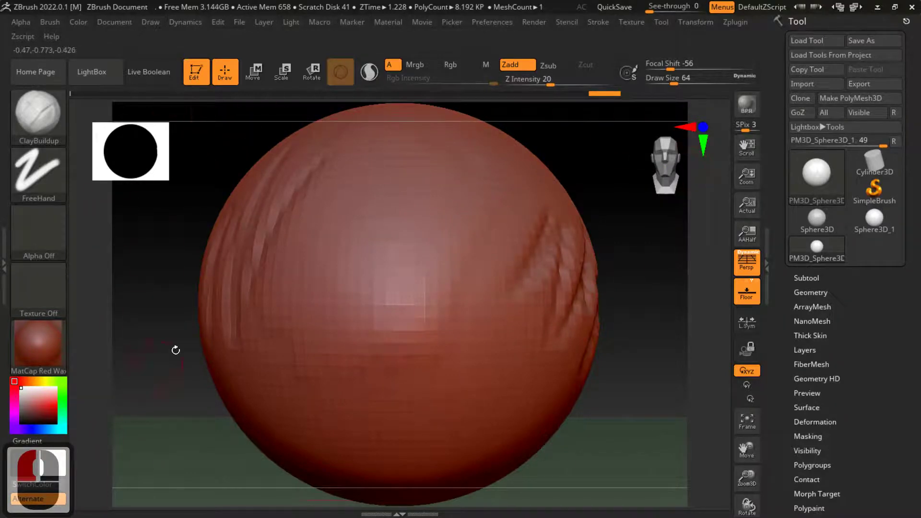
key(f)
mouse_move(630, 241)
alt+mouse_down()
mouse_move(533, 213)
mouse_move(516, 245)
mouse_move(567, 255)
alt+mouse_up()
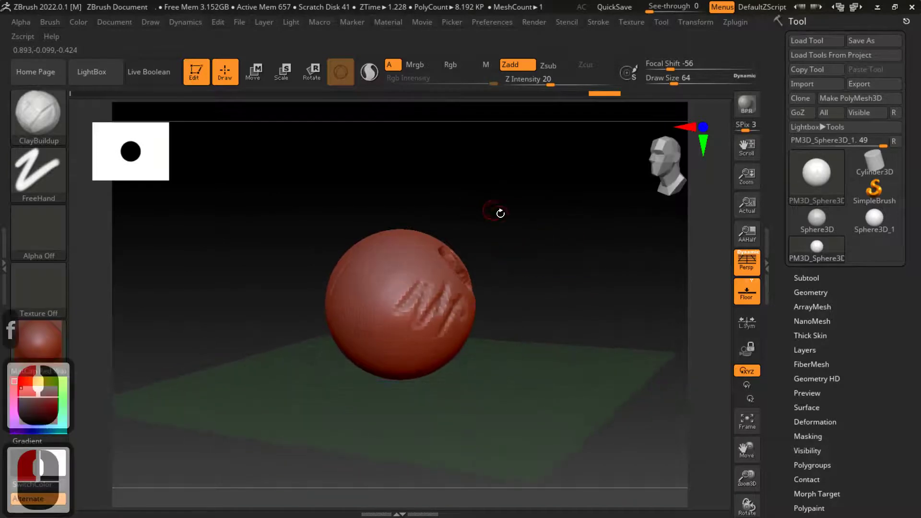
mouse_move(511, 220)
alt+mouse_down()
mouse_move(577, 261)
mouse_move(551, 269)
mouse_move(600, 269)
mouse_move(610, 259)
alt+mouse_up()
- Turn on the PolyFrame wireframe display and examine the mesh polygons around the sculpted grooves
key(shift+f)
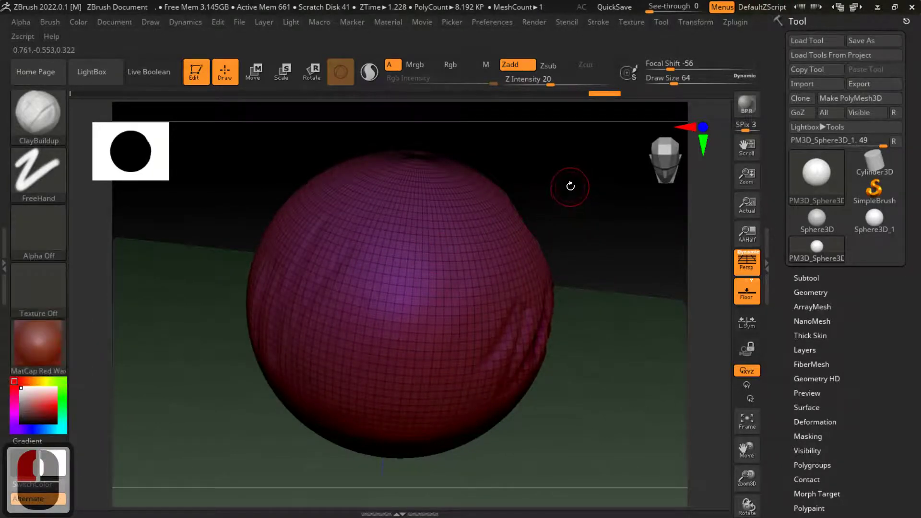
alt+drag(567, 180, 533, 220)
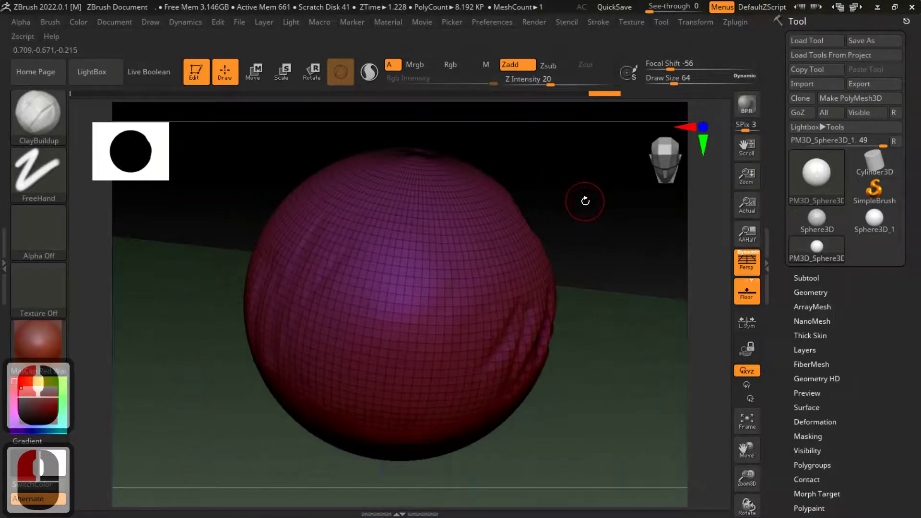
mouse_move(620, 220)
mouse_down()
mouse_move(596, 185)
mouse_move(567, 199)
mouse_up()
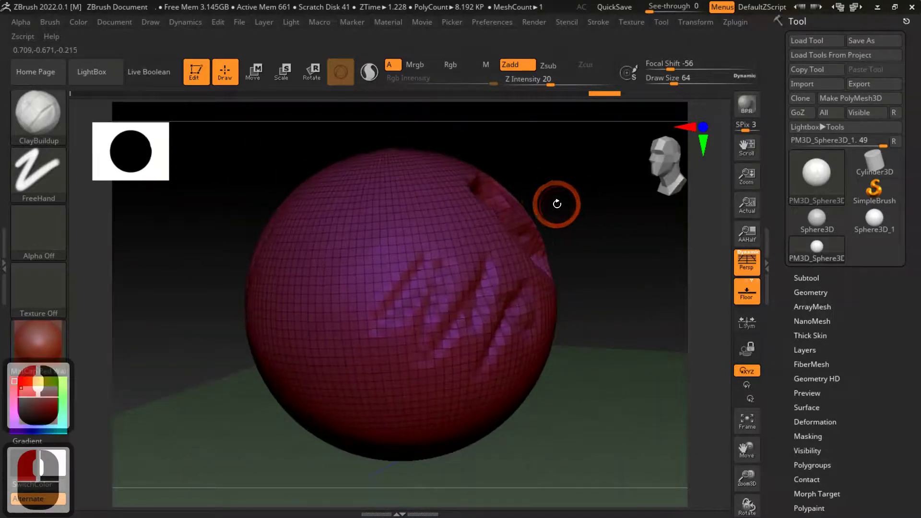
click(119, 78)
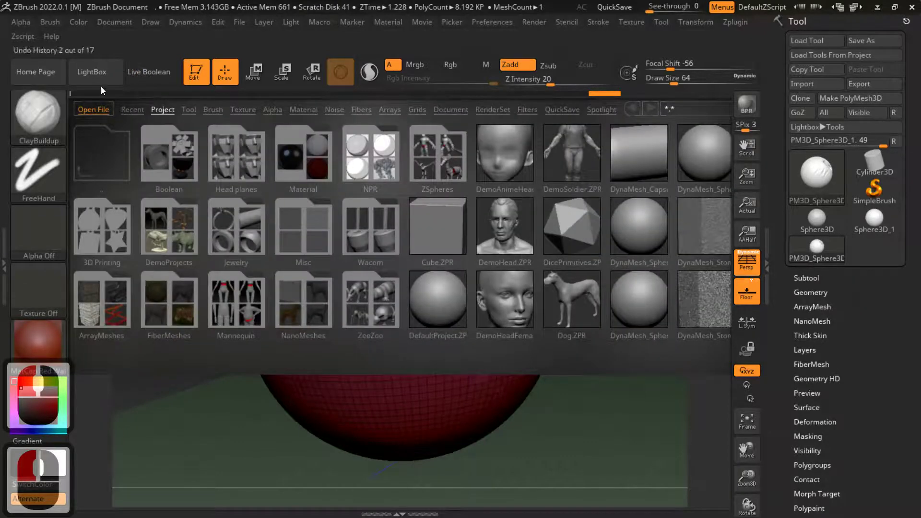
click(98, 77)
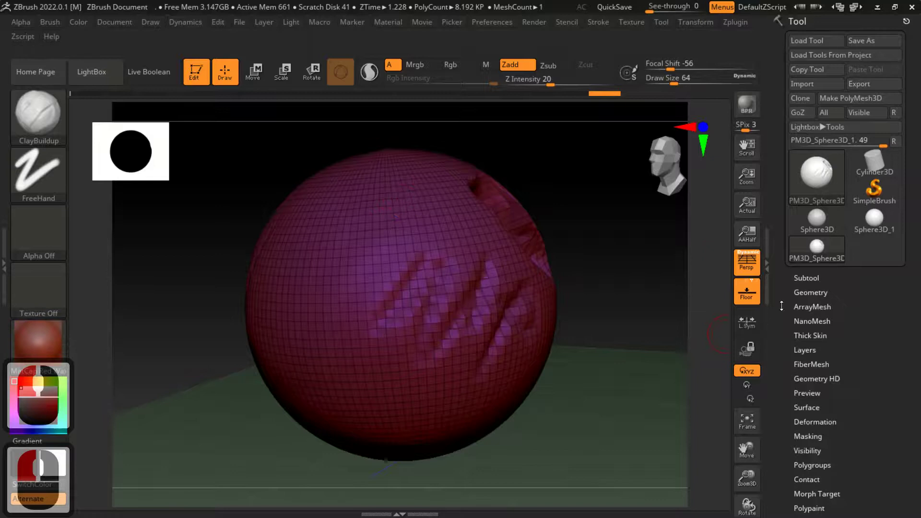
- Divide the sphere's geometry twice with Smt on, and set its subdivision level to 2
click(819, 294)
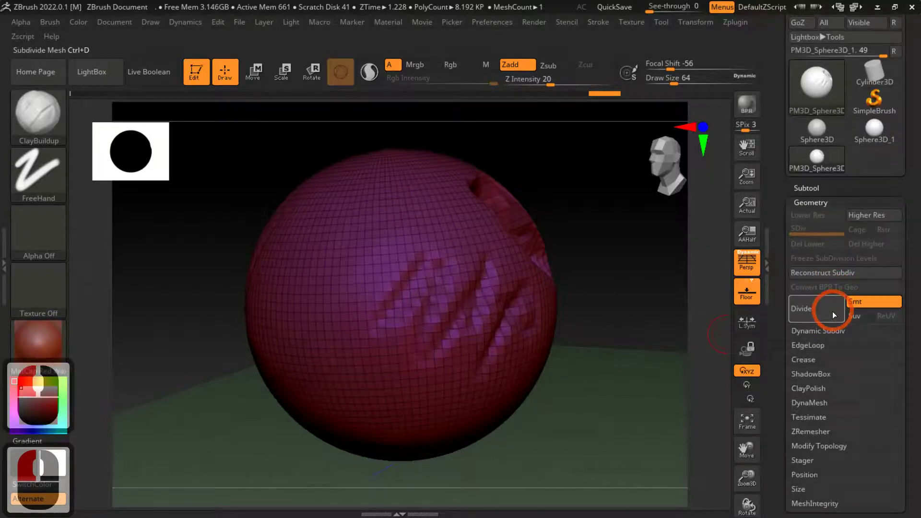
click(814, 309)
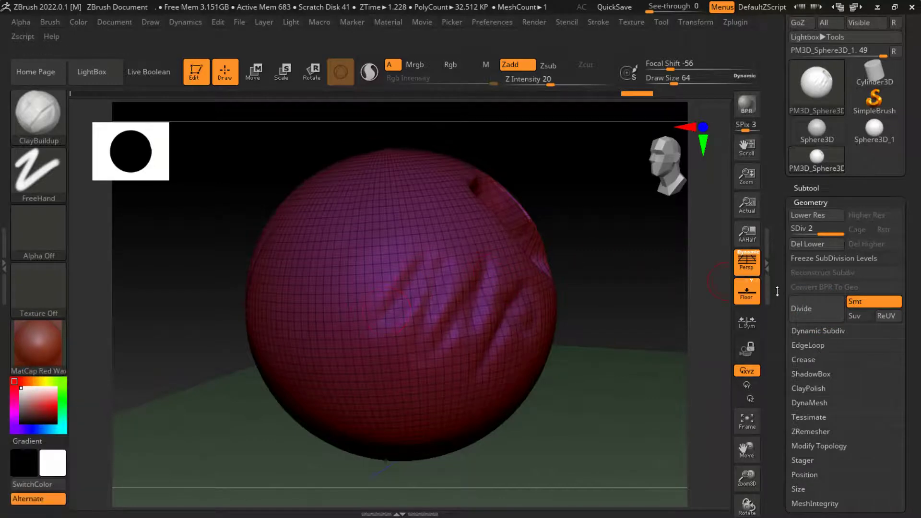
click(804, 305)
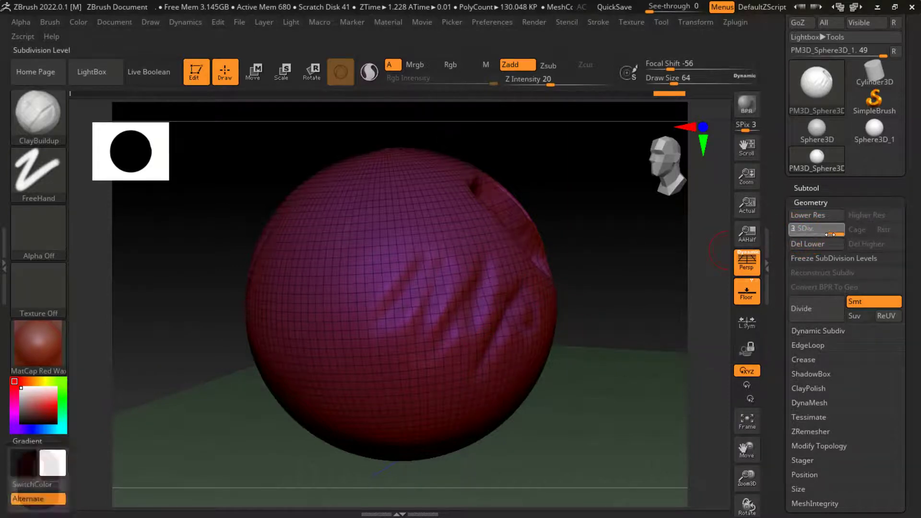
click(812, 233)
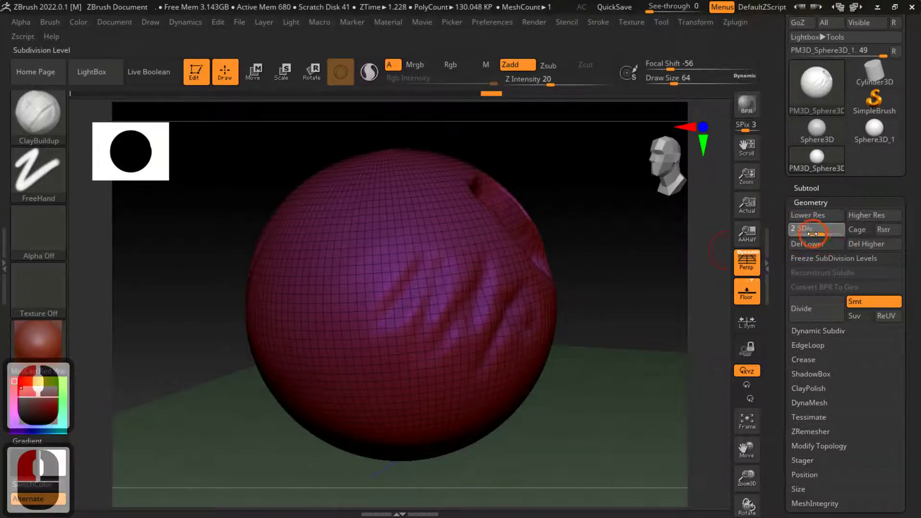
- Switch the sphere through its subdivision levels up to level 3 and undo both divisions
click(801, 234)
click(831, 234)
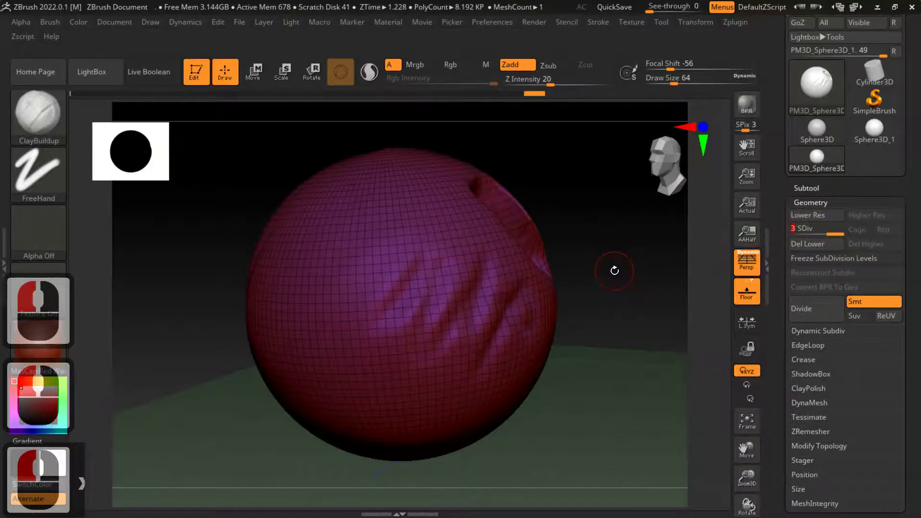
alt+drag(615, 270, 603, 264)
key(ctrl+z)
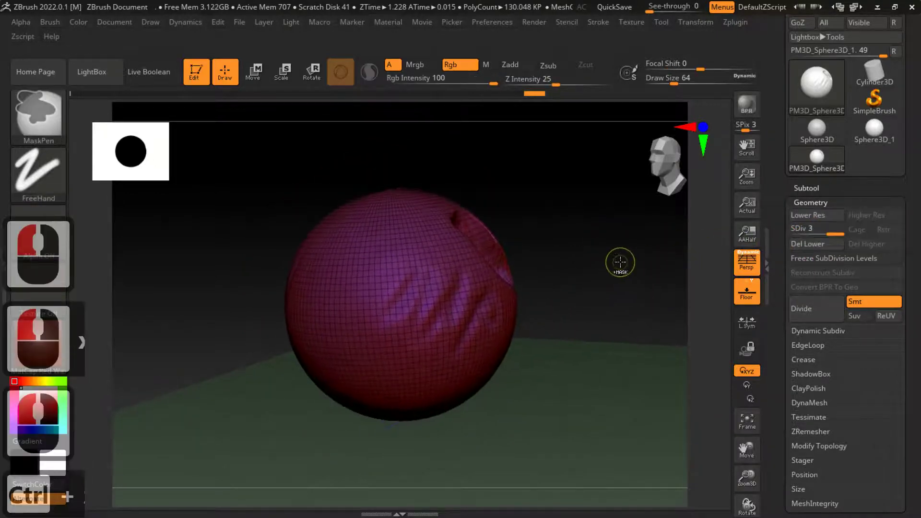
key(ctrl+z)
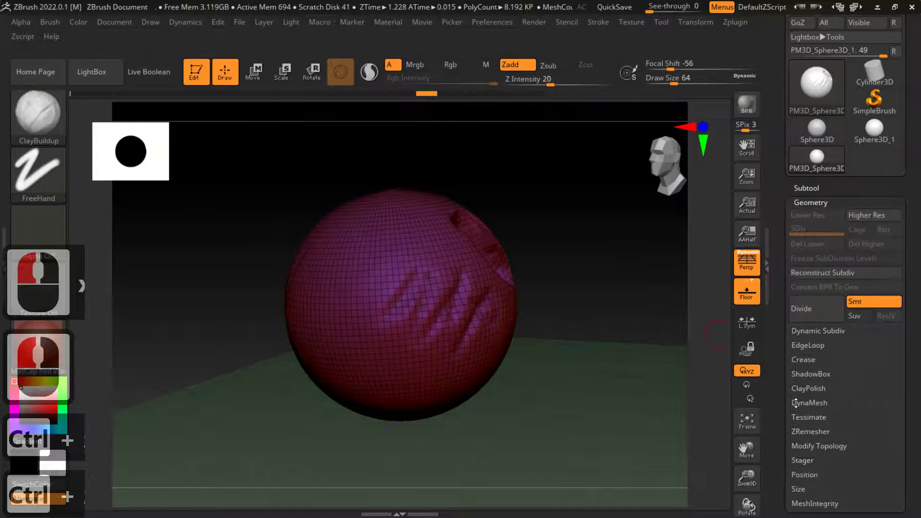
- Open the DynaMesh settings and try resolutions of 1000 and 192
click(799, 403)
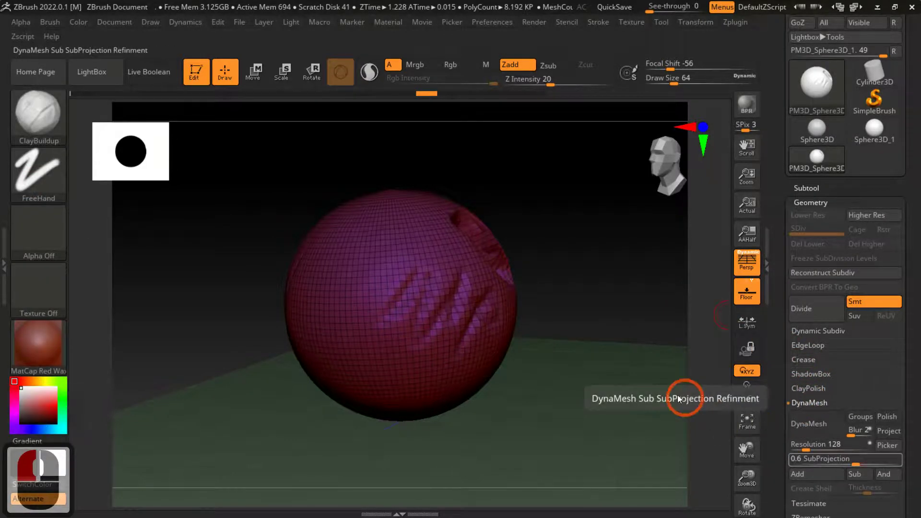
click(533, 366)
click(819, 449)
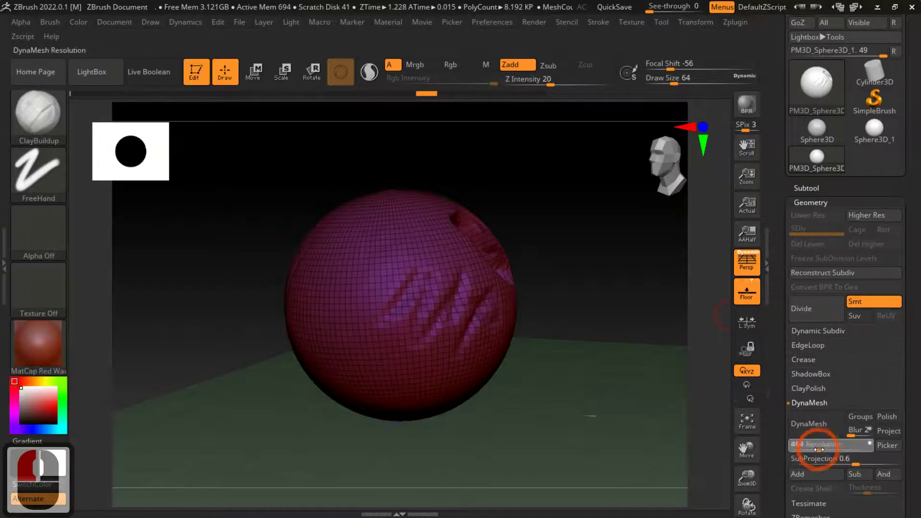
click(830, 451)
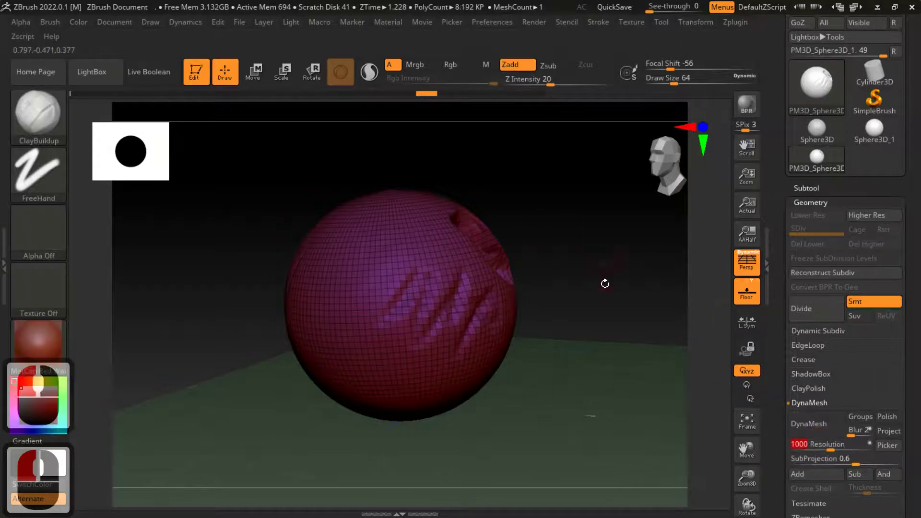
click(819, 448)
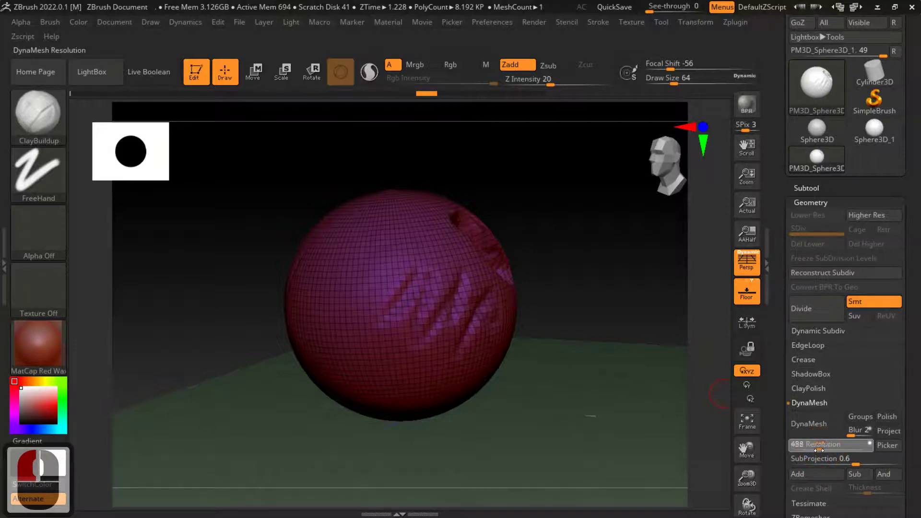
drag(819, 450, 814, 449)
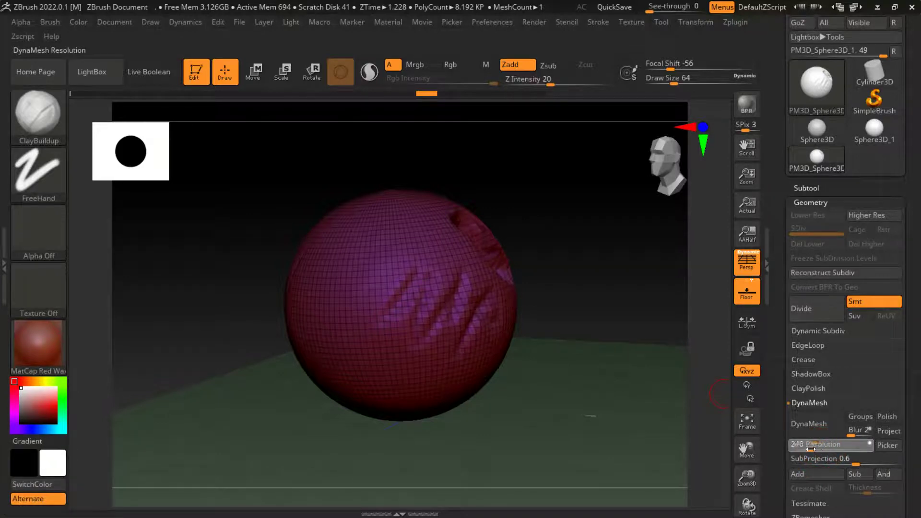
click(808, 449)
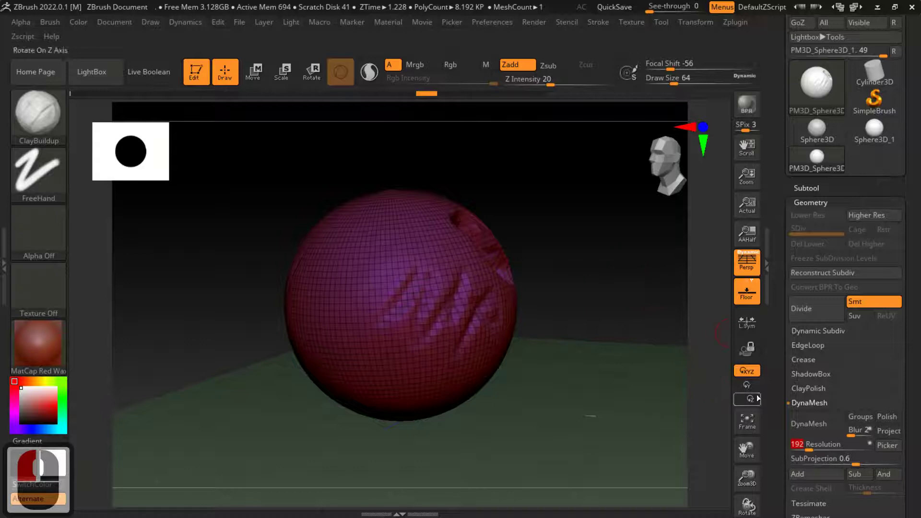
- Set the DynaMesh resolution to 200 and apply DynaMesh to the sphere
click(800, 441)
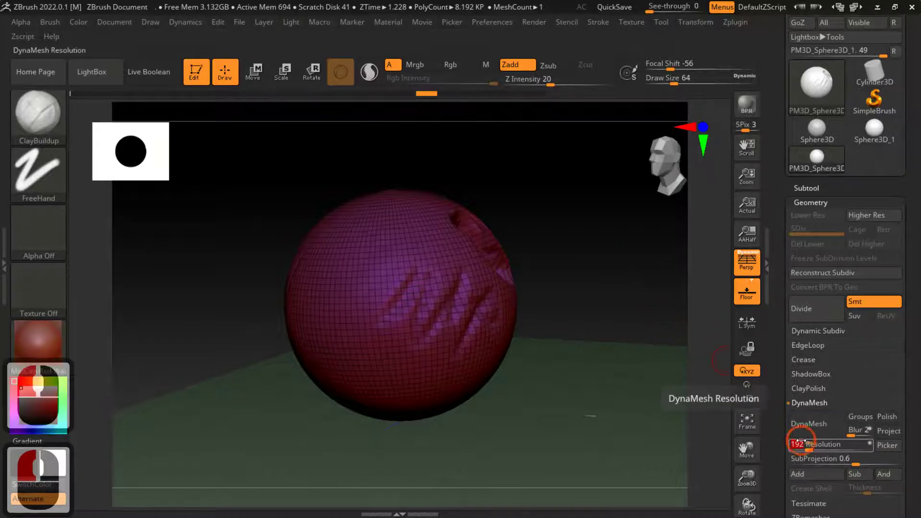
text(128)
key(Return)
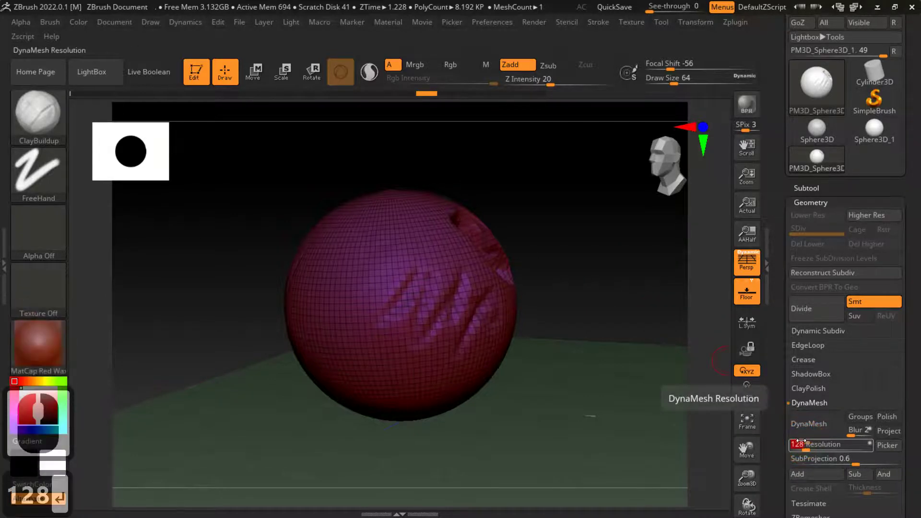
text(200)
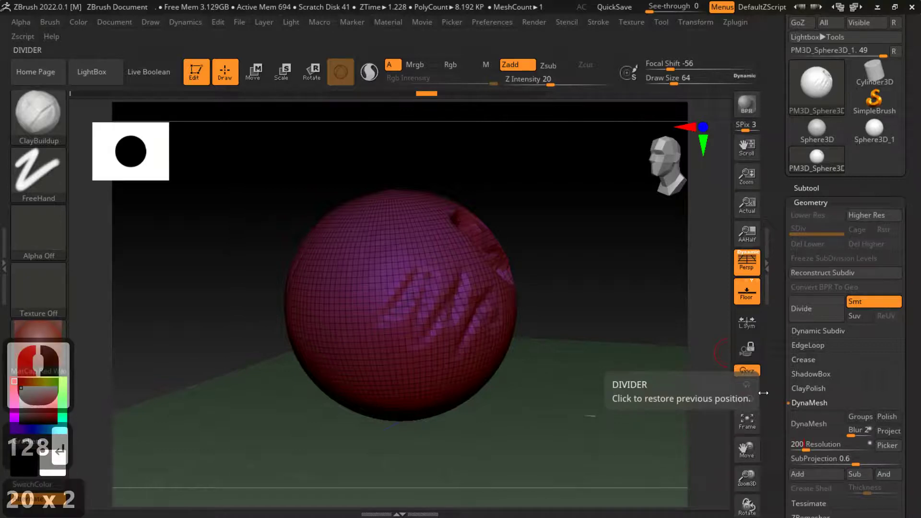
click(807, 414)
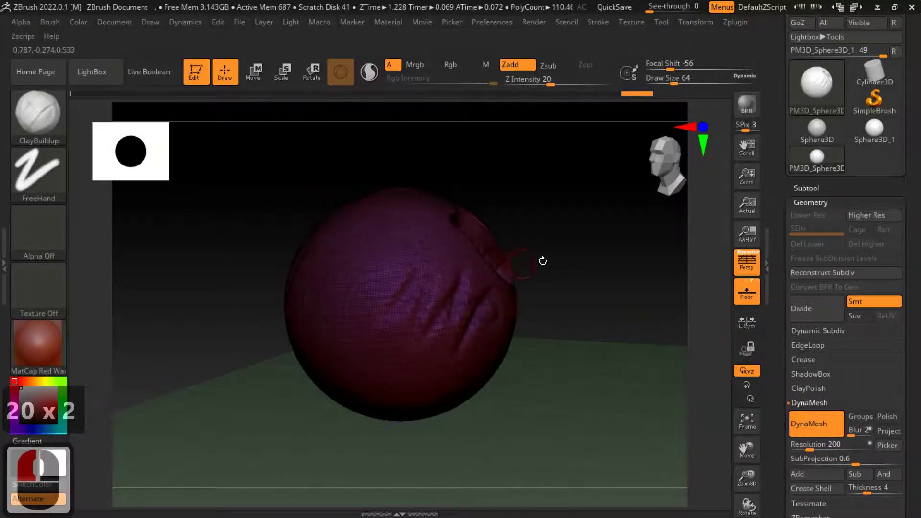
- Try a ClayBuildup stroke on the remeshed polygons around the grooves, undo it and frame the sphere
alt+drag(573, 246, 717, 391)
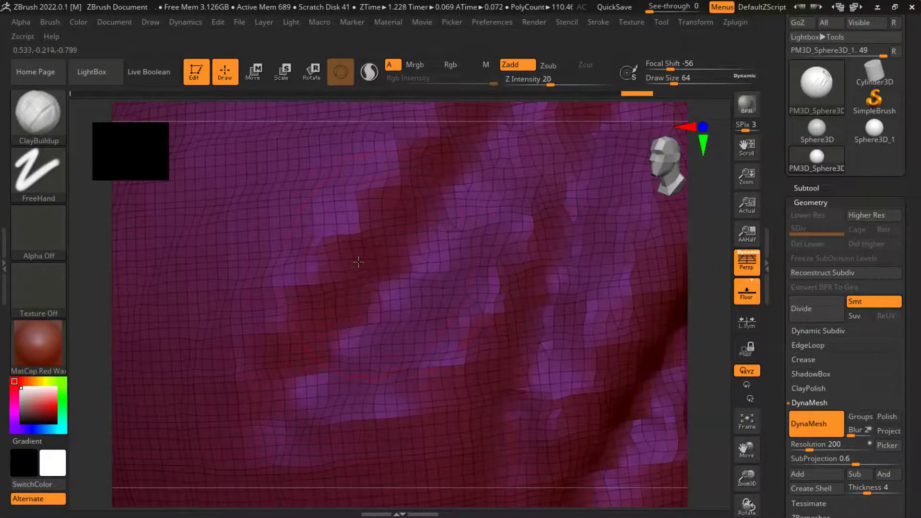
mouse_move(371, 230)
mouse_down()
mouse_move(439, 218)
mouse_move(360, 271)
mouse_up()
key(ctrl+z)
key(f)
- Turn off the PolyFrame display, try a long raised ClayBuildup stroke across the smooth side and undo it
mouse_move(610, 242)
mouse_down()
mouse_move(617, 251)
mouse_move(578, 261)
mouse_move(600, 218)
mouse_move(607, 230)
mouse_move(645, 240)
mouse_move(605, 258)
mouse_up()
key(shift)
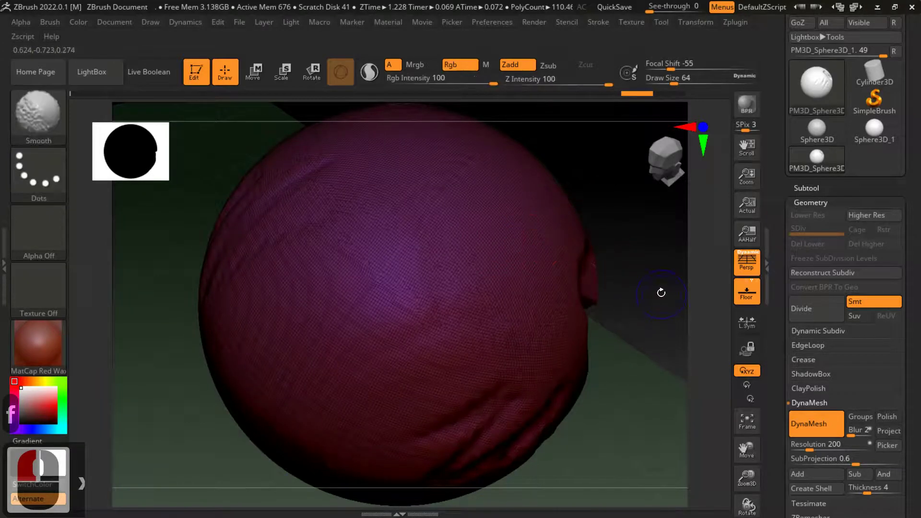
drag(456, 197, 483, 185)
key(f)
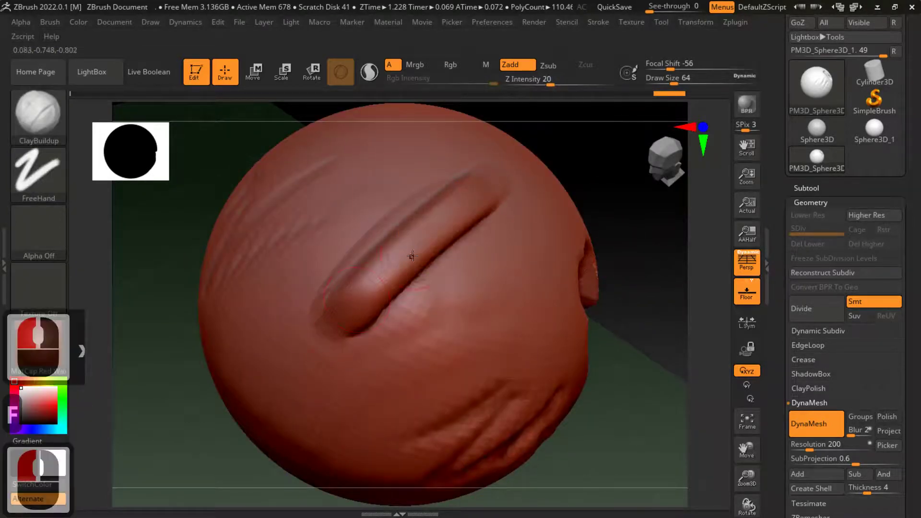
key(ctrl+z)
- Examine the sphere's grooves and deep gouge from several angles and distances, framing the model between views
drag(639, 260, 522, 288)
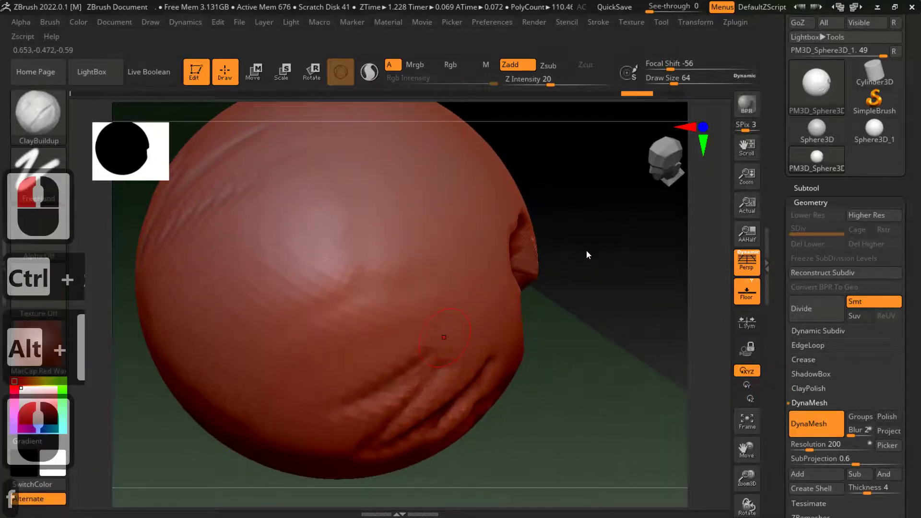
key(f)
drag(589, 257, 482, 234)
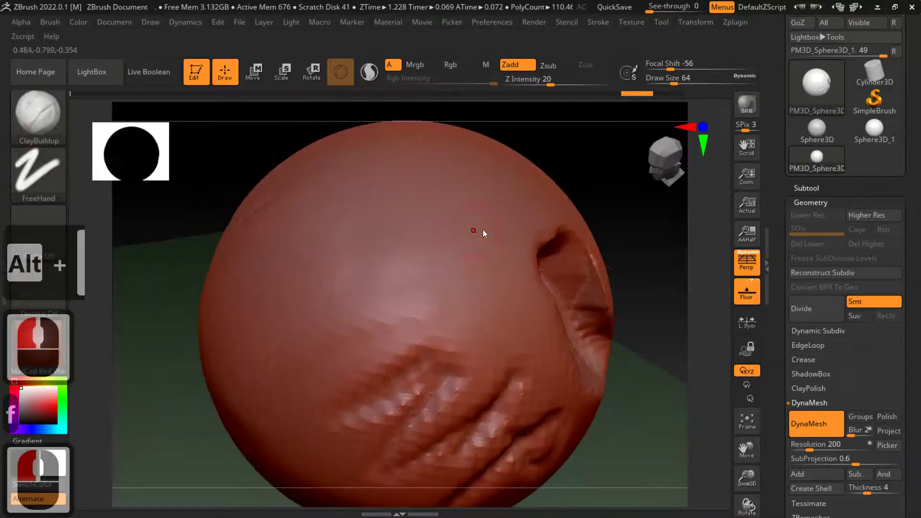
alt+drag(635, 246, 568, 137)
drag(553, 220, 551, 212)
key(ctrl)
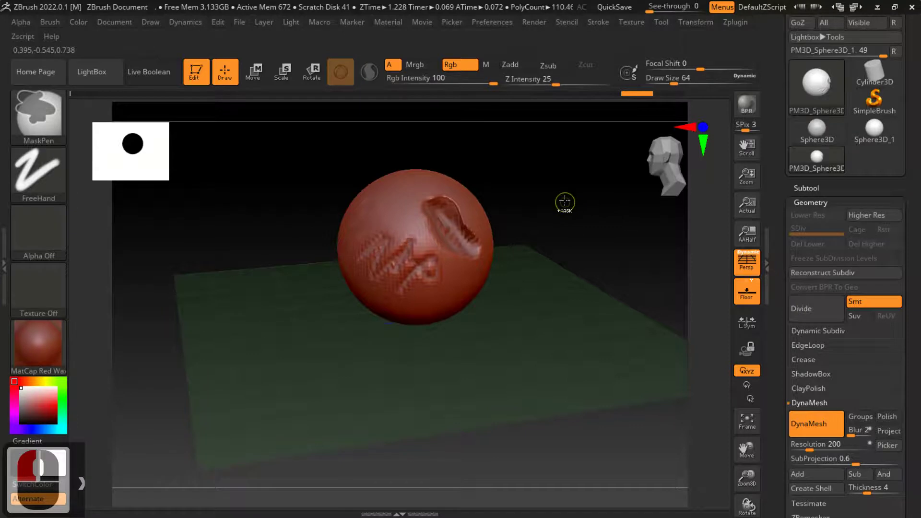
mouse_move(559, 197)
alt+mouse_down()
mouse_move(565, 204)
mouse_move(551, 190)
mouse_move(617, 264)
alt+mouse_up()
- Paint an oval mask on the sphere above the grooves, beside the deep gouge
key(ctrl)
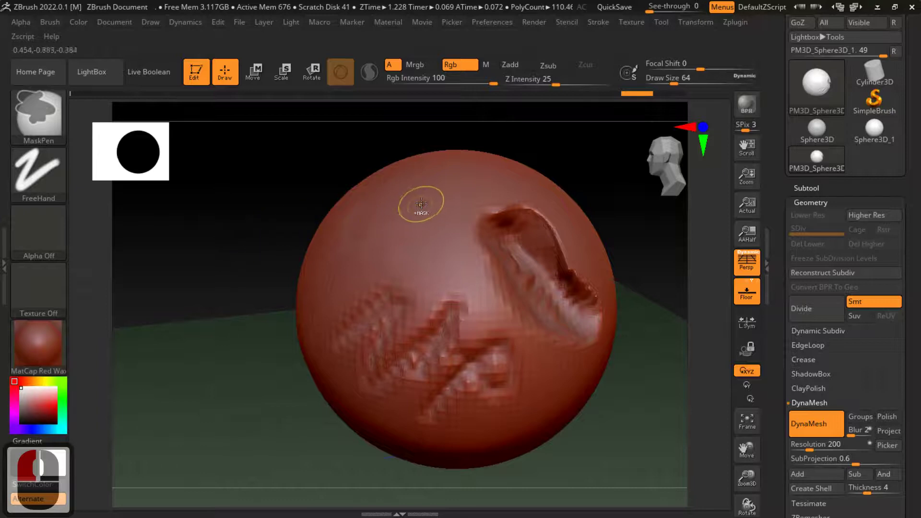
mouse_move(408, 231)
mouse_down()
mouse_move(438, 243)
mouse_move(429, 225)
mouse_move(438, 235)
mouse_move(442, 199)
mouse_move(433, 204)
mouse_up()
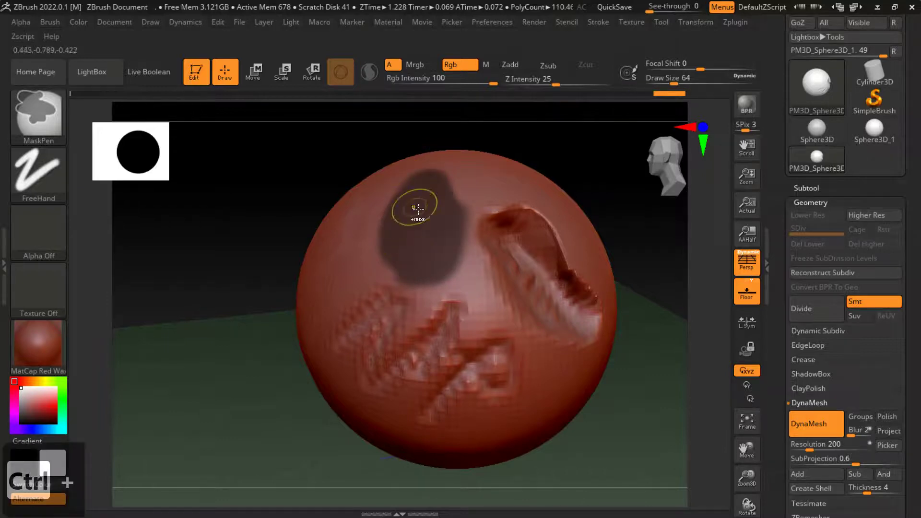
mouse_move(393, 269)
ctrl+mouse_down()
mouse_move(444, 225)
mouse_move(407, 242)
ctrl+mouse_up()
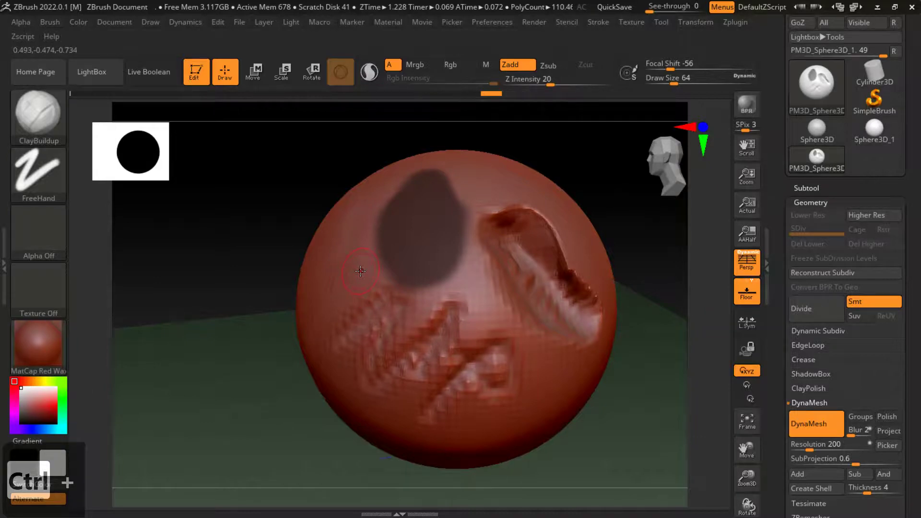
- Switch to the Move brush and enlarge its draw size to about 256
key(b)
key(m)
key(v)
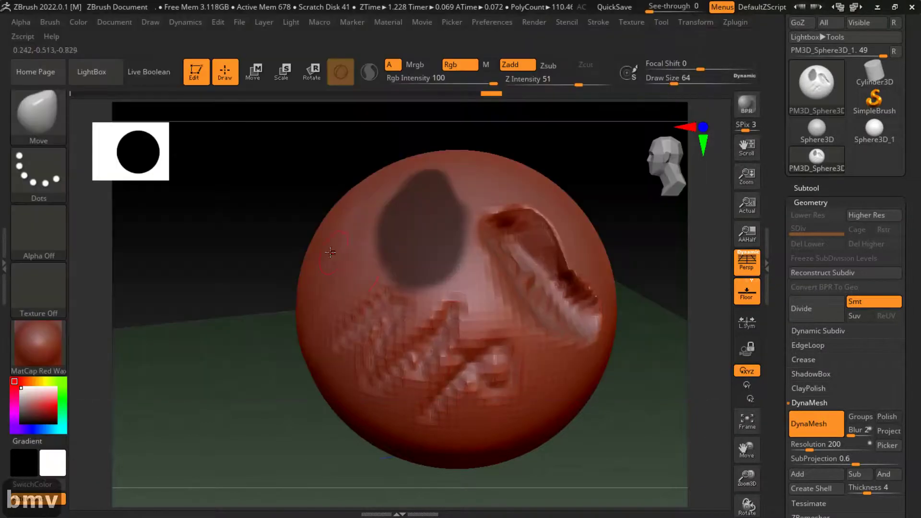
key(s)
drag(274, 224, 305, 220)
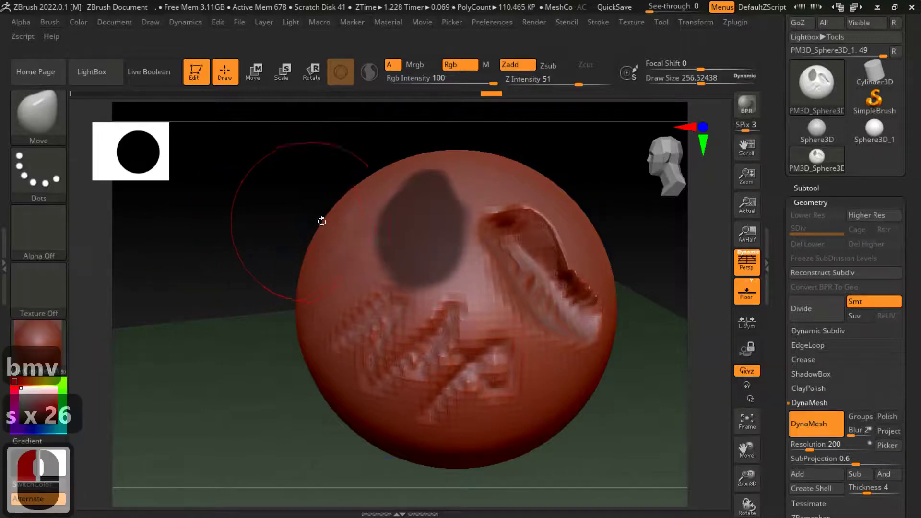
- Pull the unmasked surface outward all around the masked oval with several Move brush strokes
mouse_move(367, 223)
mouse_down()
mouse_move(302, 226)
mouse_move(308, 232)
mouse_up()
drag(379, 297, 319, 288)
drag(408, 351, 324, 329)
mouse_move(448, 291)
mouse_down()
mouse_move(493, 238)
mouse_move(483, 192)
mouse_move(452, 169)
mouse_move(395, 177)
mouse_up()
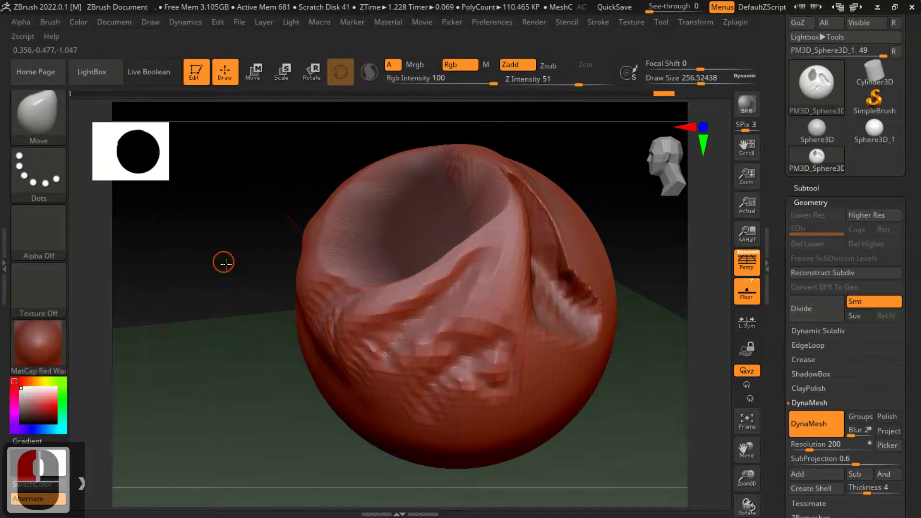
alt+drag(224, 261, 249, 299)
- Undo the Move brush deformations around the masked oval
key(ctrl+z)
key(ctrl+z)
key(ctrl+z)
key(ctrl+z)
key(ctrl+z)
key(ctrl+z)
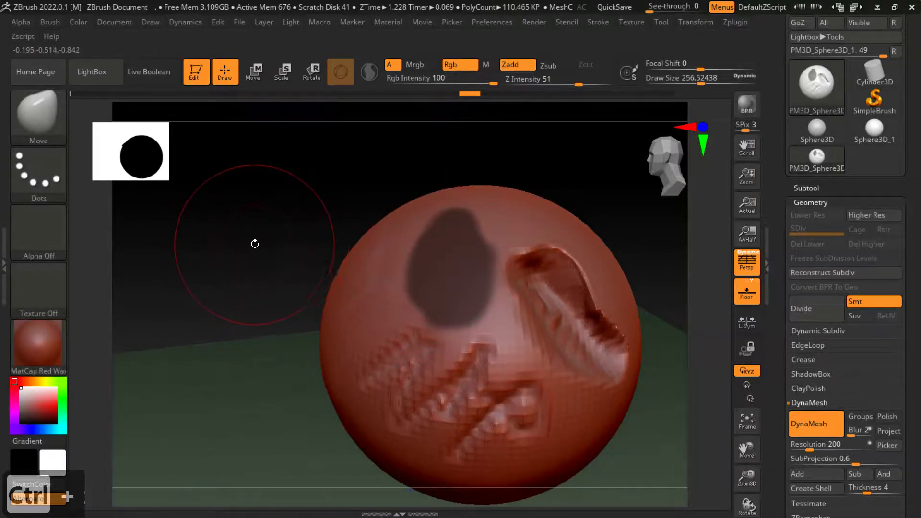
- Invert the mask and pull the unmasked oval patch outward into a horn-like bump
key(ctrl)
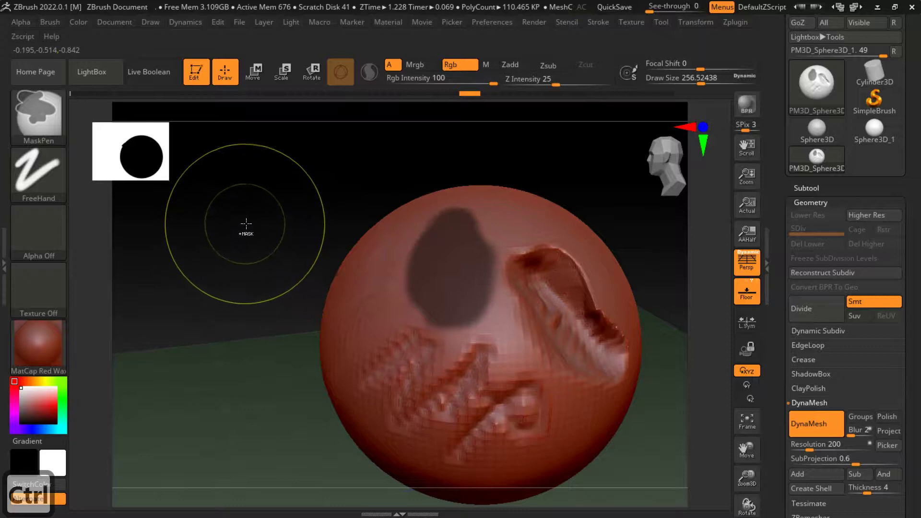
ctrl+click(241, 226)
drag(458, 277, 433, 193)
mouse_move(252, 219)
mouse_down()
mouse_move(326, 226)
mouse_move(453, 178)
mouse_move(494, 195)
mouse_move(505, 250)
mouse_move(607, 193)
mouse_move(604, 180)
mouse_move(518, 148)
mouse_move(568, 211)
mouse_up()
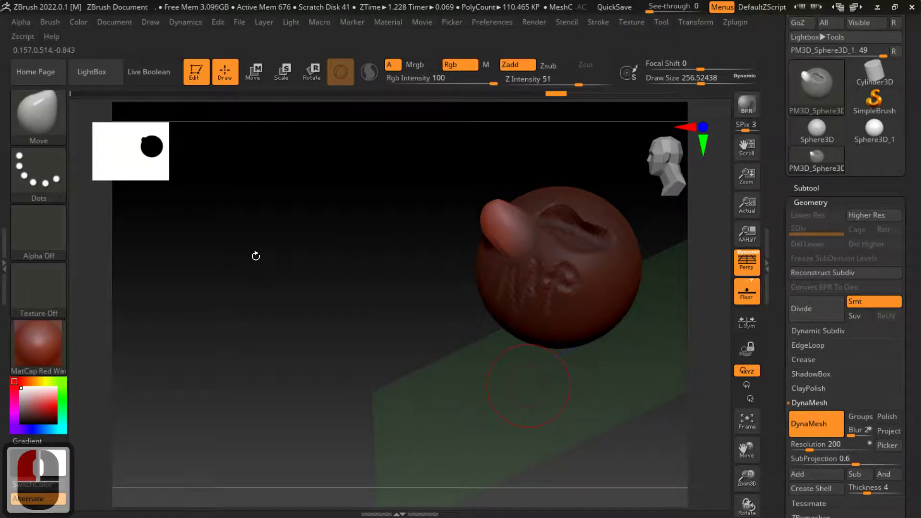
mouse_move(253, 253)
mouse_down()
mouse_move(229, 232)
mouse_move(362, 229)
mouse_move(294, 211)
mouse_up()
- Clear the mask from the sphere and view the pulled-out bump from another side
key(ctrl)
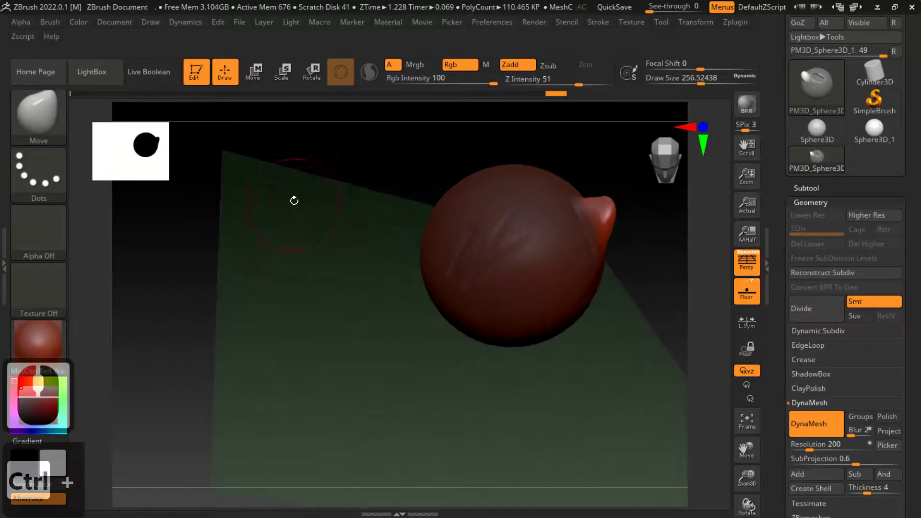
ctrl+drag(298, 160, 394, 325)
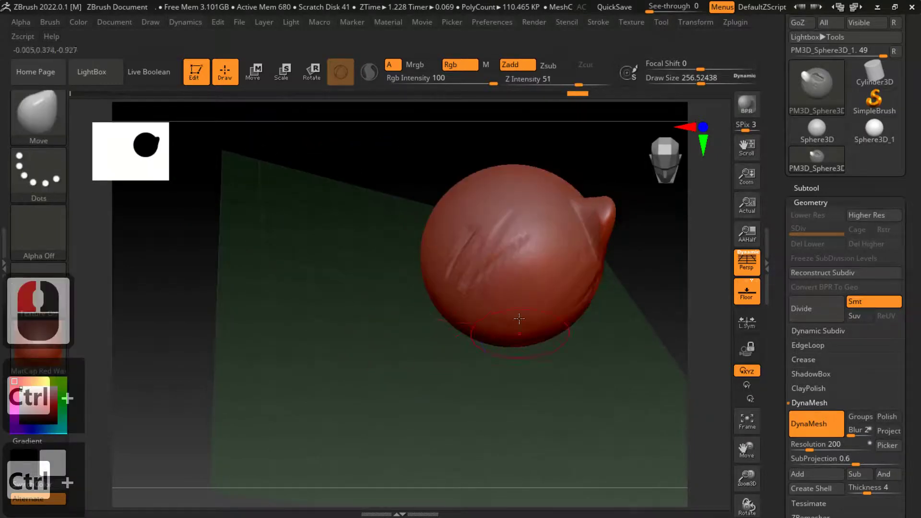
drag(410, 190, 353, 177)
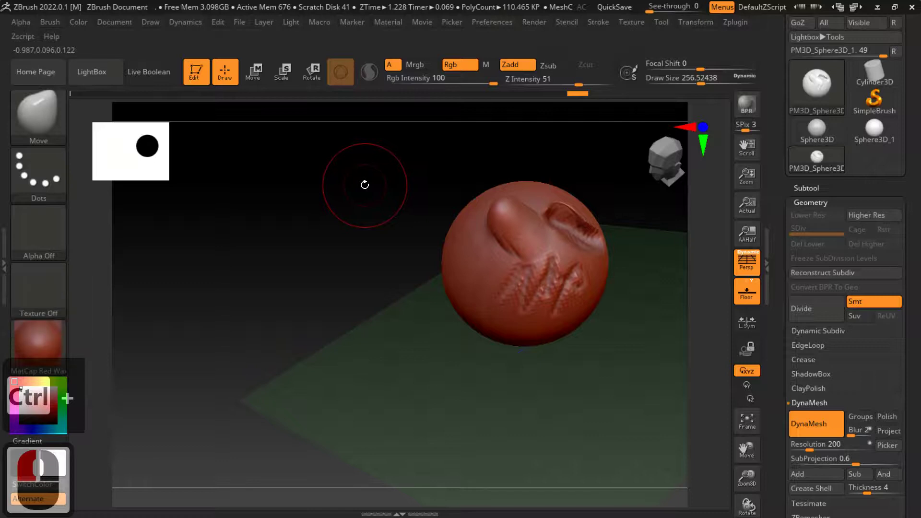
- Switch to the ClayBuildup brush, reduce its draw size to about 54 and sculpt strokes above the shallow grooves
key(b)
key(c)
key(b)
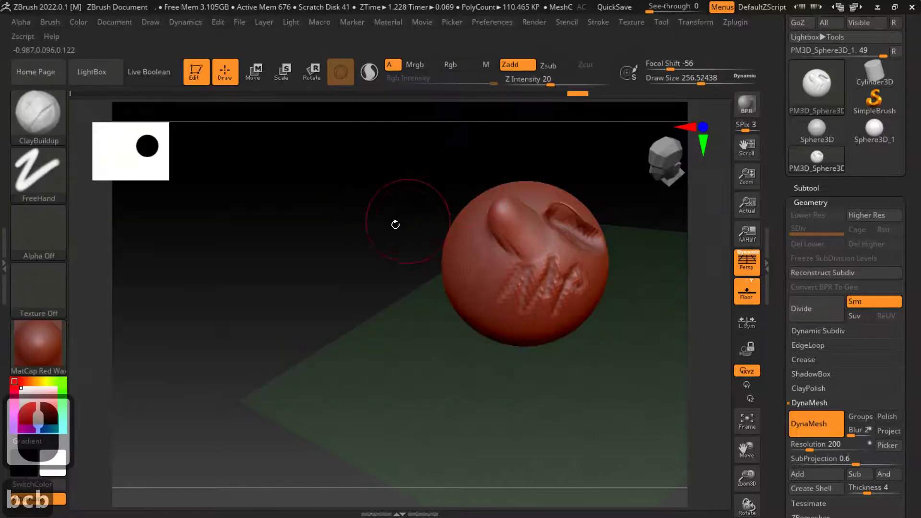
mouse_move(343, 201)
mouse_down()
mouse_move(382, 218)
mouse_move(382, 230)
mouse_up()
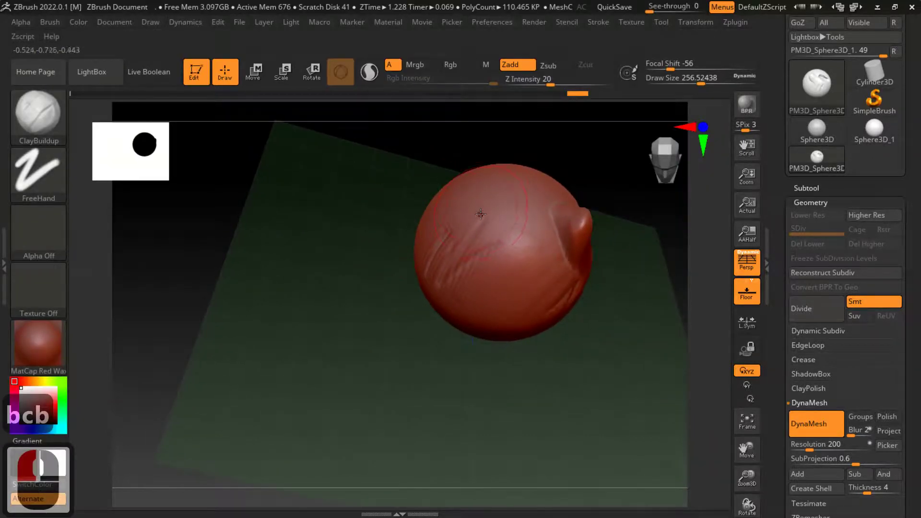
key(s)
click(442, 192)
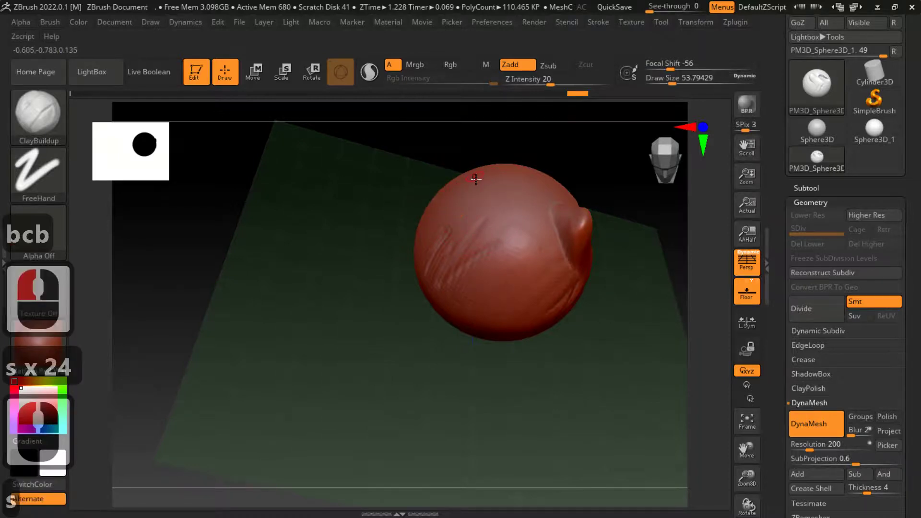
drag(479, 222, 476, 227)
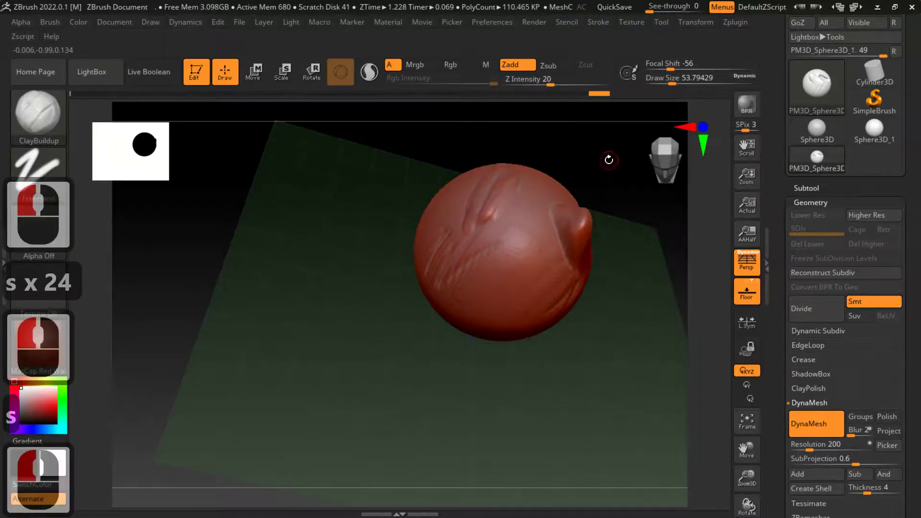
- Smooth the ClayBuildup strokes and grooves on the sphere's upper area
alt+drag(606, 157, 548, 243)
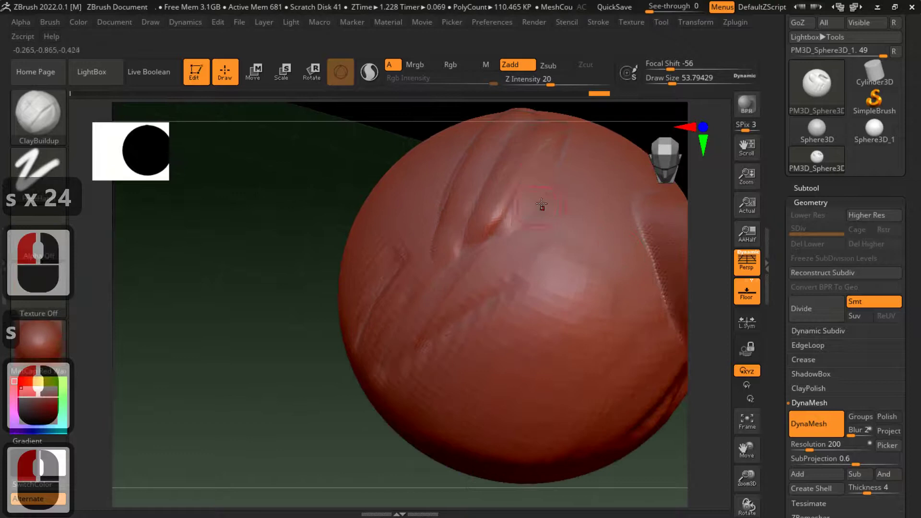
key(shift)
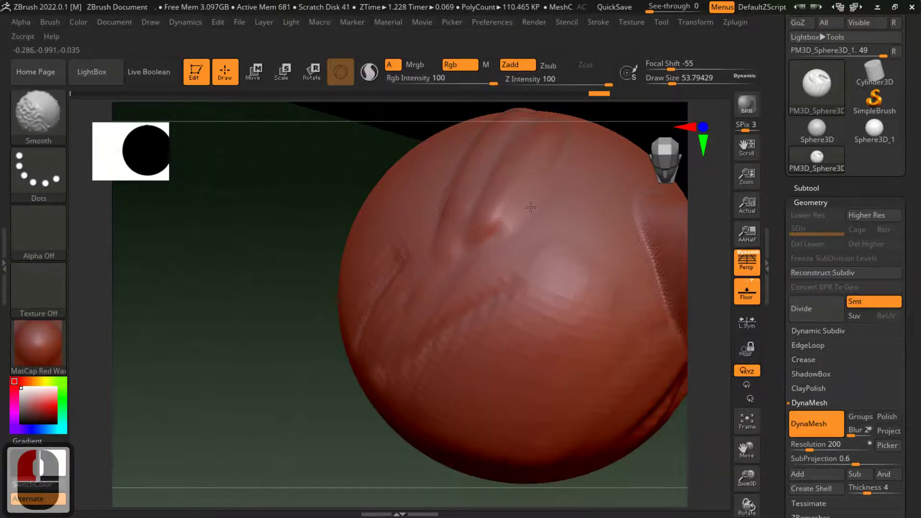
key(shift)
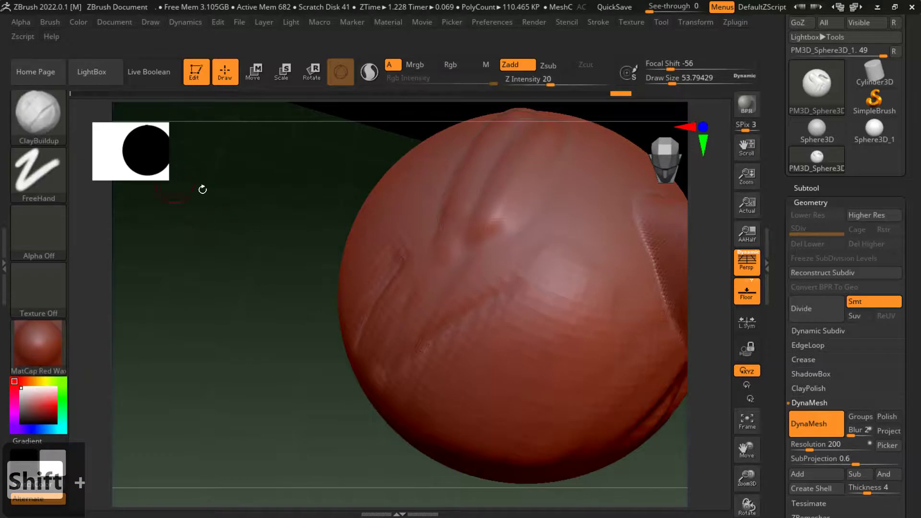
- Sculpt a ClayBuildup test stroke at Z Intensity 20 and another beside it at a much higher intensity
drag(552, 276, 598, 206)
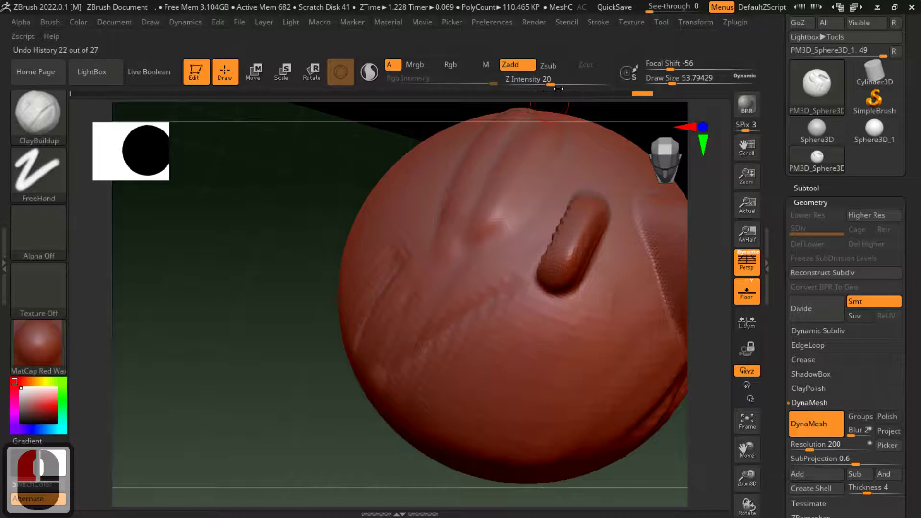
drag(550, 84, 532, 82)
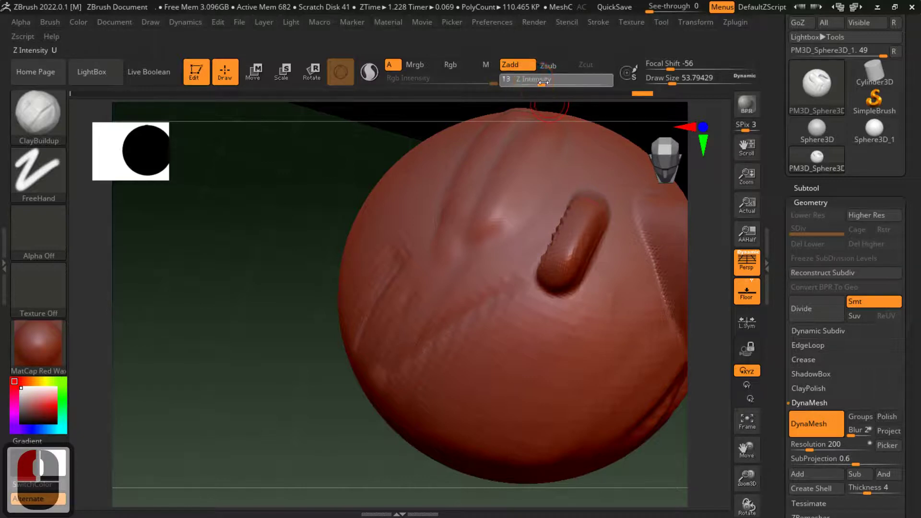
drag(589, 84, 586, 84)
mouse_move(485, 230)
mouse_down()
mouse_move(461, 318)
mouse_move(508, 175)
mouse_up()
- Lower the brush's Z Intensity to 4 and undo the two test strokes
drag(561, 85, 536, 85)
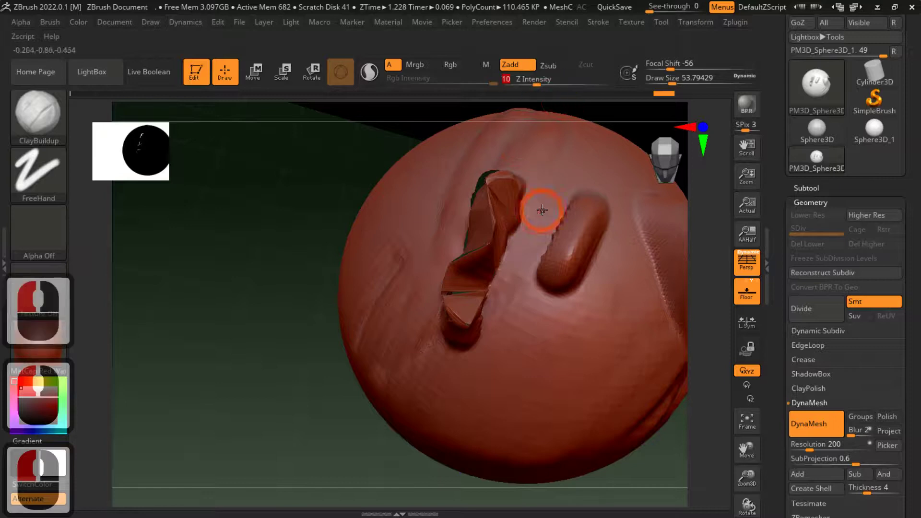
click(524, 84)
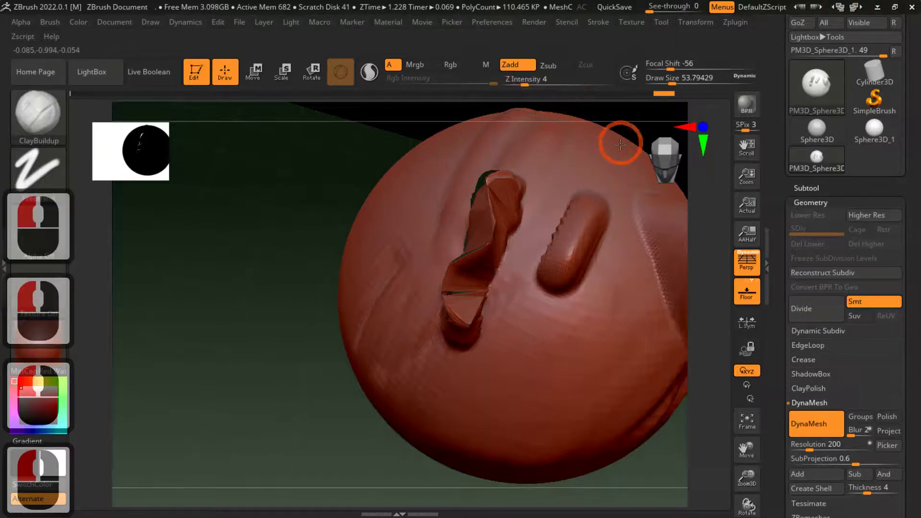
key(ctrl+z)
key(ctrl+z)
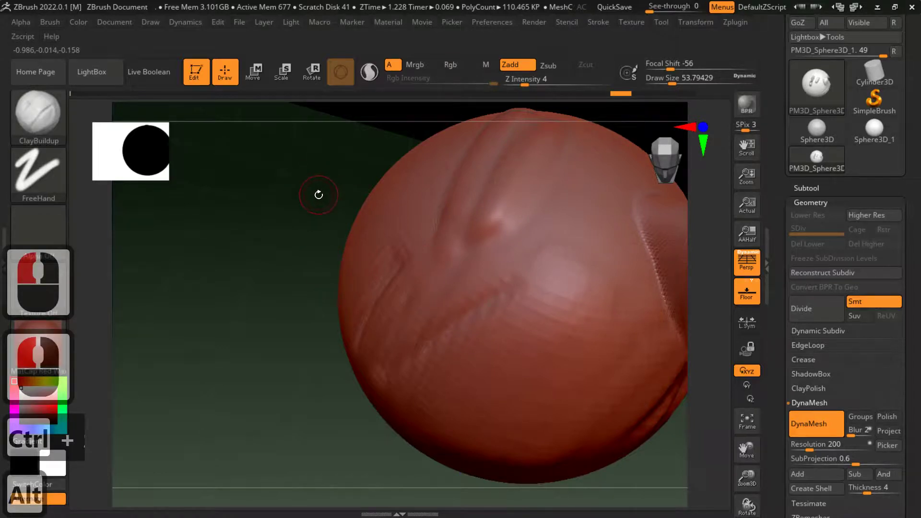
- Roll the undo history back to the plain sphere without any sculpting or DynaMesh
drag(318, 195, 351, 220)
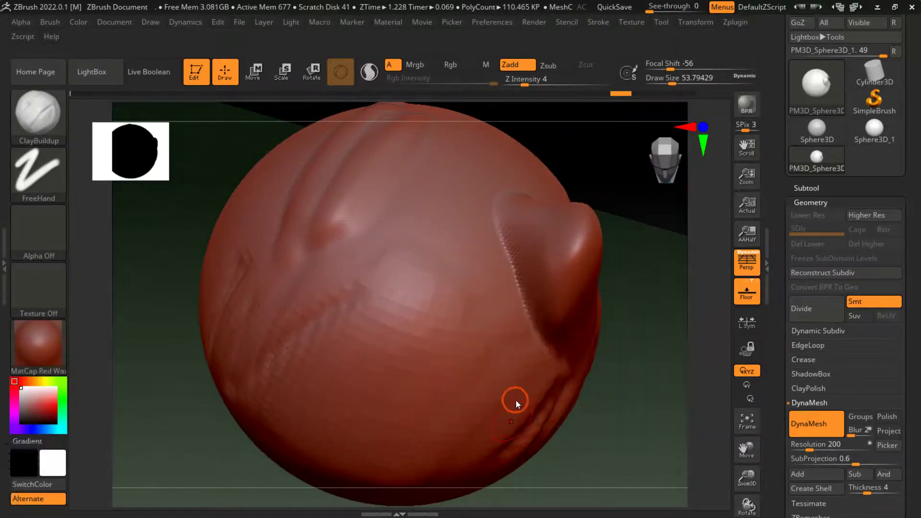
click(225, 94)
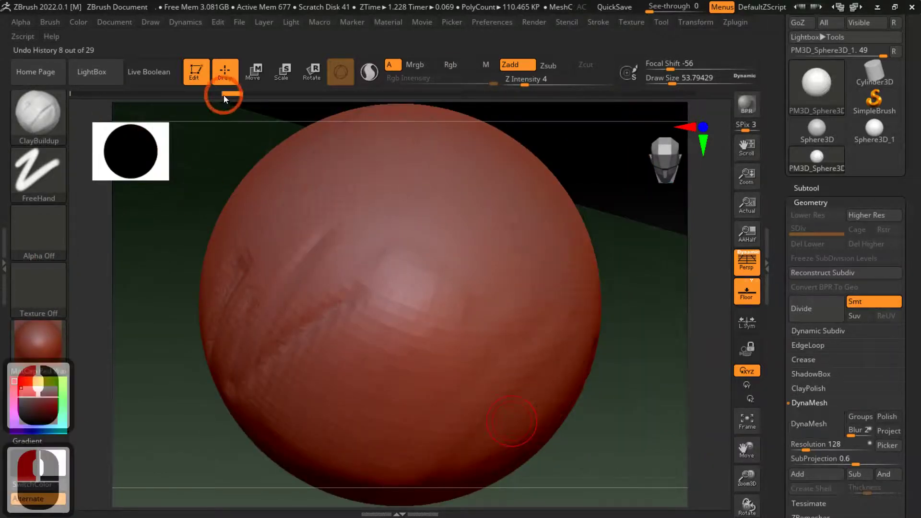
drag(133, 101, 108, 98)
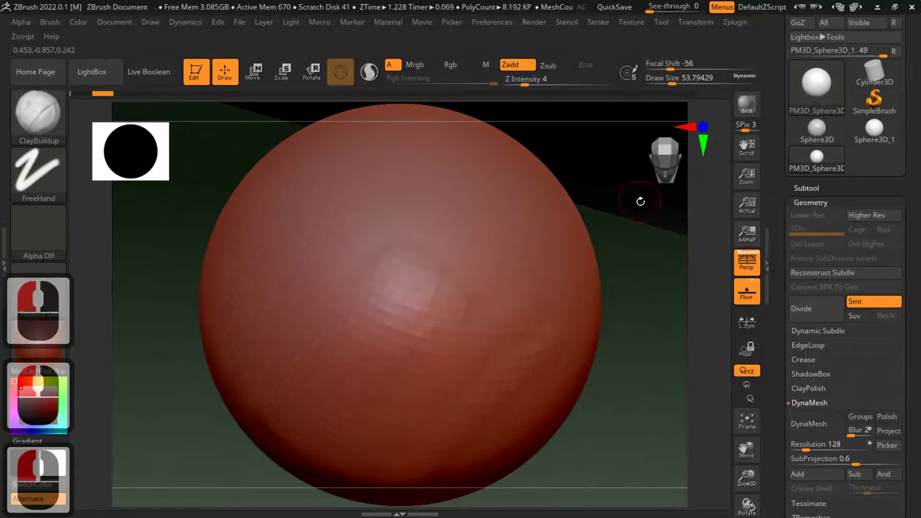
- Turn on DynaMesh for the plain sphere at resolution 128
alt+drag(627, 222, 596, 187)
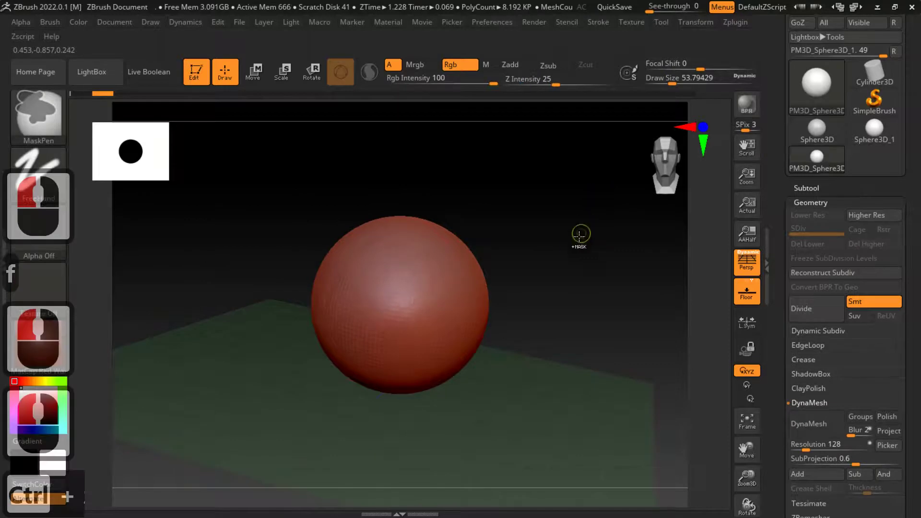
drag(581, 258, 710, 317)
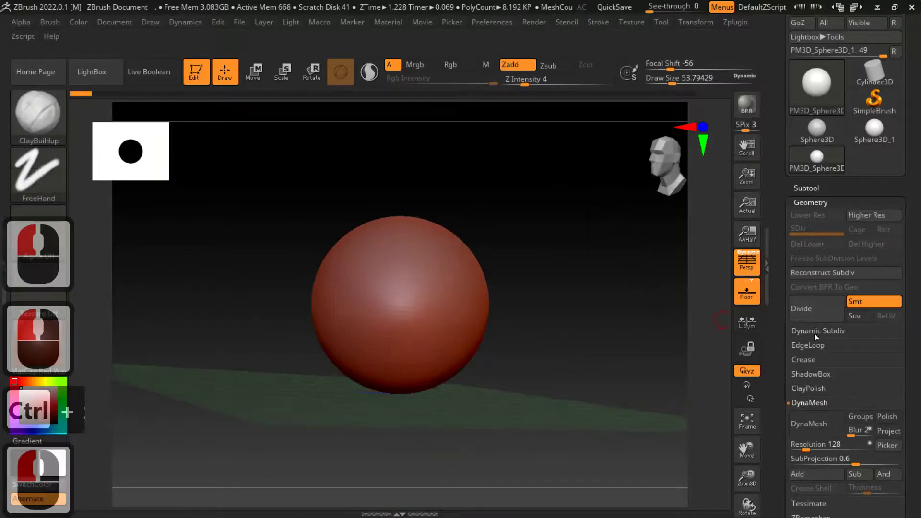
click(812, 430)
drag(557, 286, 546, 265)
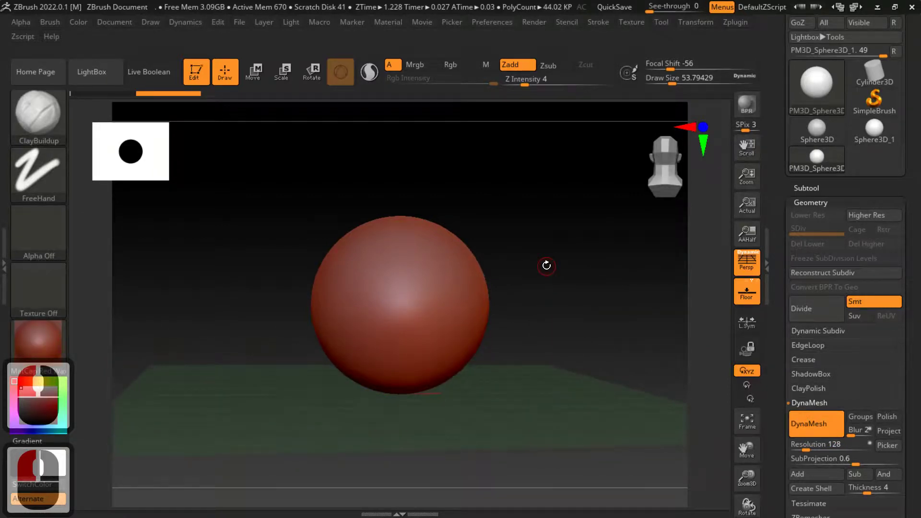
- Isolate the sphere's upper-right portion with SelectRect, and show the whole sphere again
key(ctrl)
key(ctrl+shift)
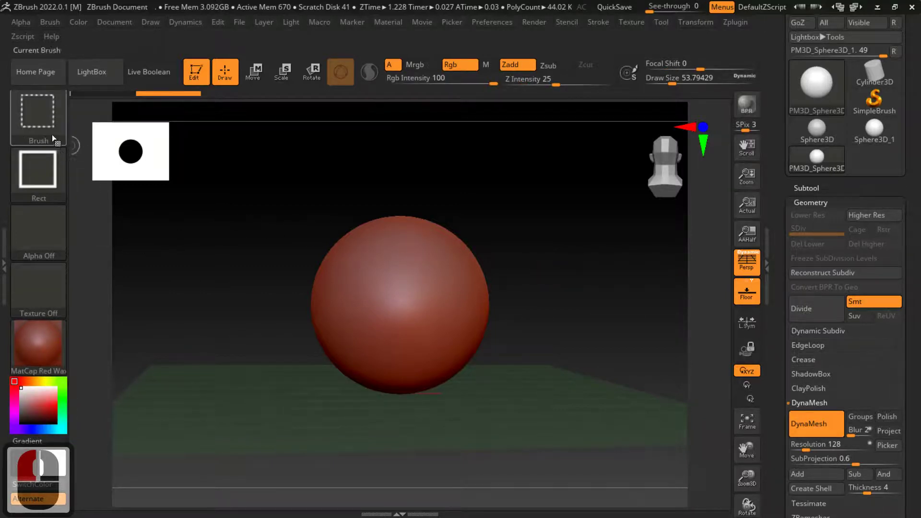
ctrl+shift+drag(533, 177, 628, 316)
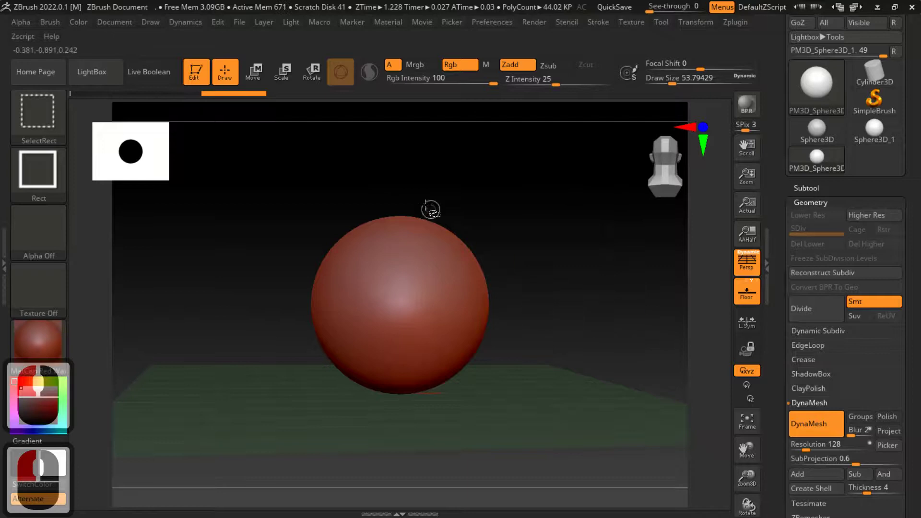
ctrl+shift+drag(421, 211, 520, 339)
mouse_move(512, 243)
mouse_down()
mouse_move(565, 245)
mouse_move(510, 261)
mouse_move(458, 252)
mouse_move(353, 269)
mouse_move(339, 290)
mouse_move(448, 300)
mouse_move(511, 259)
mouse_up()
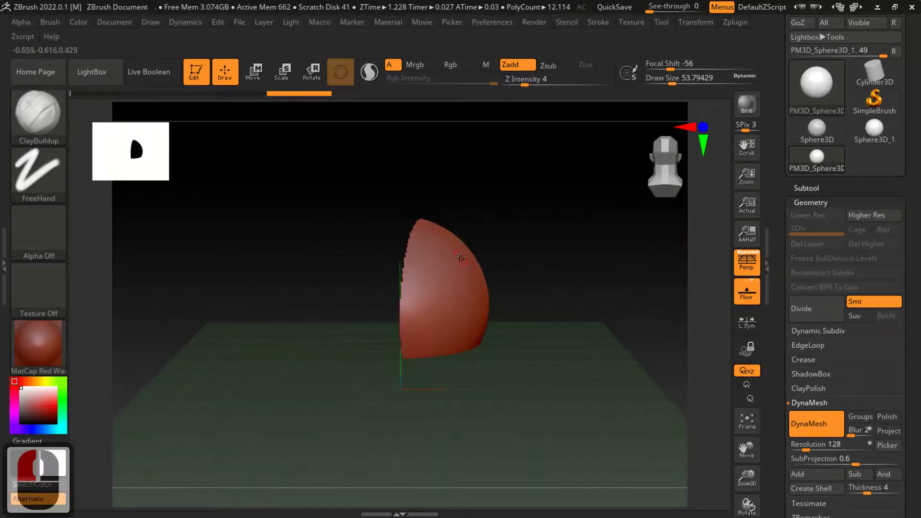
ctrl+shift+click(494, 252)
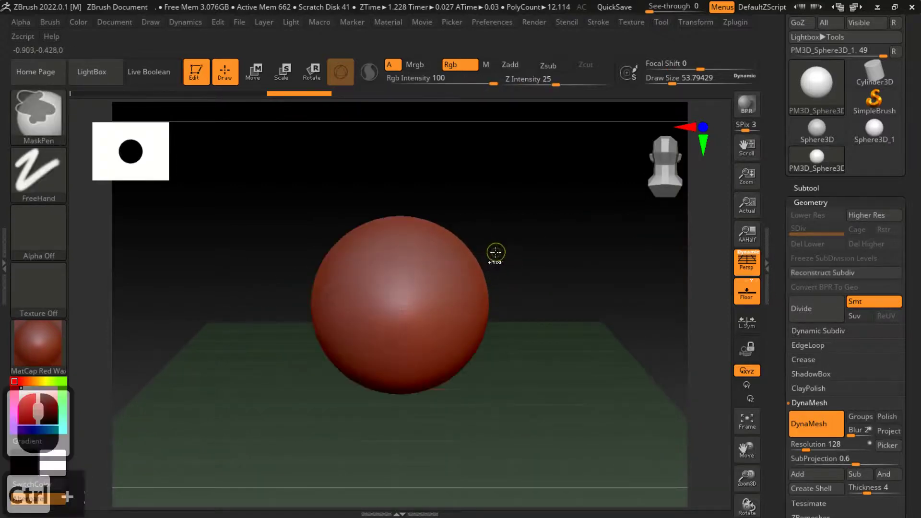
- Choose the TrimRect brush from the selection and trim brushes
drag(577, 281, 577, 269)
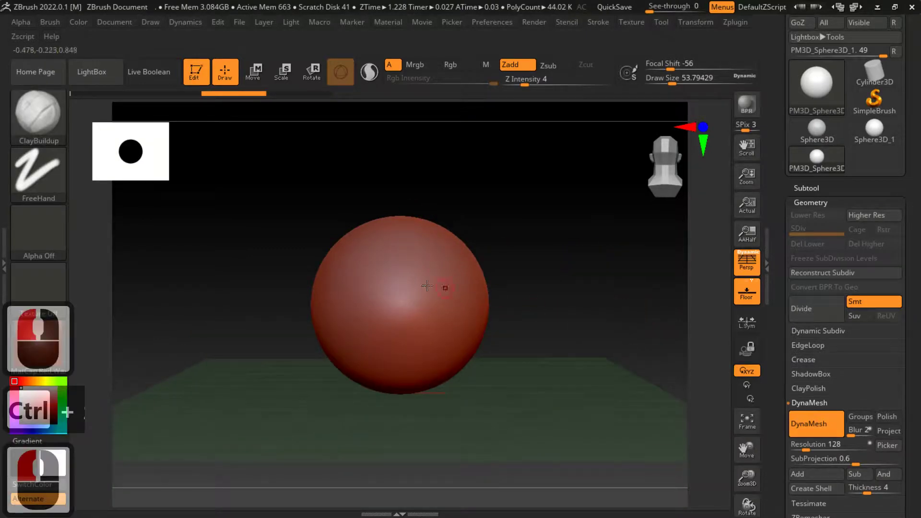
key(ctrl)
key(ctrl+shift)
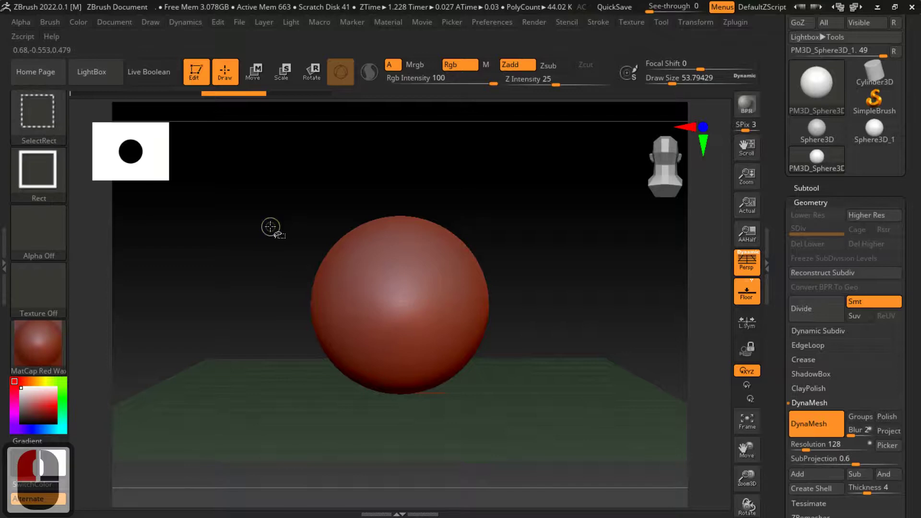
ctrl+shift+click(49, 121)
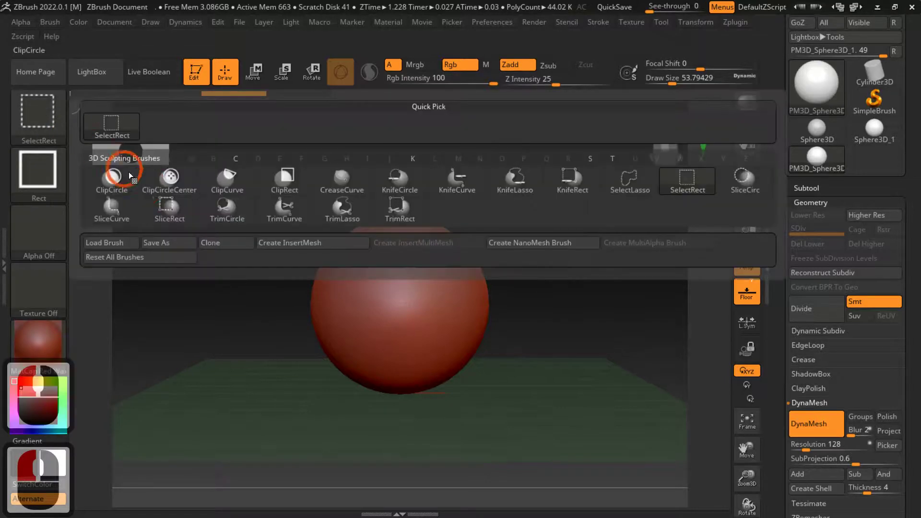
ctrl+shift+click(404, 209)
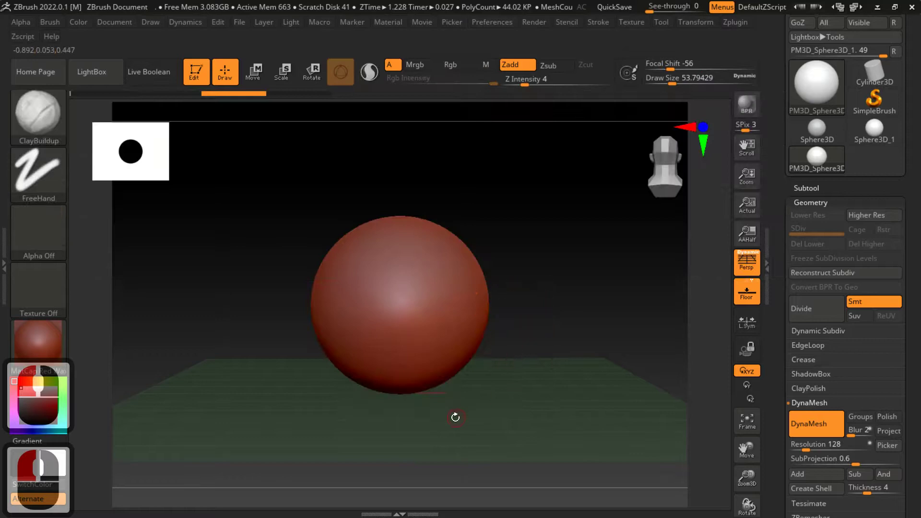
- Frame the sphere and trim away its lower-right quarter with a rectangular cut
key(f)
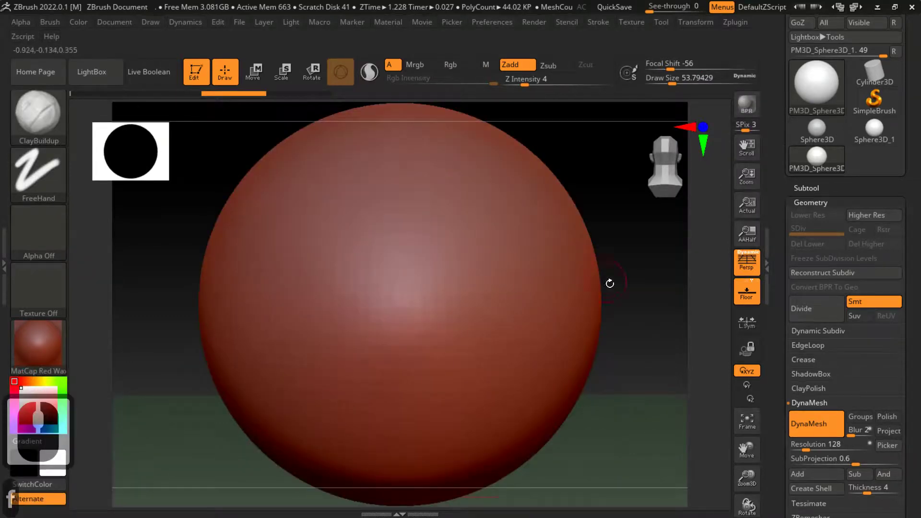
alt+drag(637, 307, 583, 254)
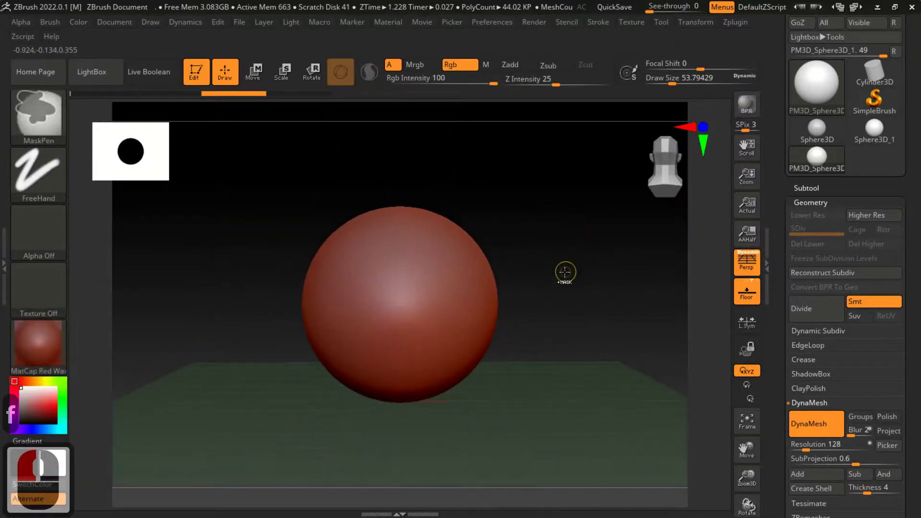
key(ctrl+shift)
mouse_move(402, 362)
ctrl+shift+mouse_down()
mouse_move(404, 318)
mouse_move(524, 308)
mouse_move(537, 300)
mouse_move(527, 281)
mouse_move(582, 277)
mouse_move(598, 300)
mouse_move(571, 320)
mouse_move(510, 304)
mouse_move(561, 284)
mouse_move(575, 261)
ctrl+shift+mouse_up()
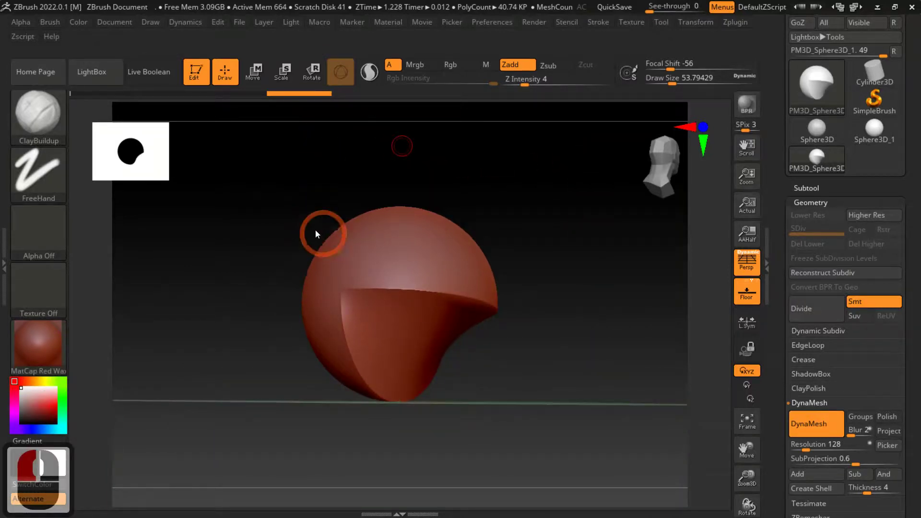
- Sculpt faint ClayBuildup strokes at the center of the sphere's uncut side
drag(282, 251, 341, 259)
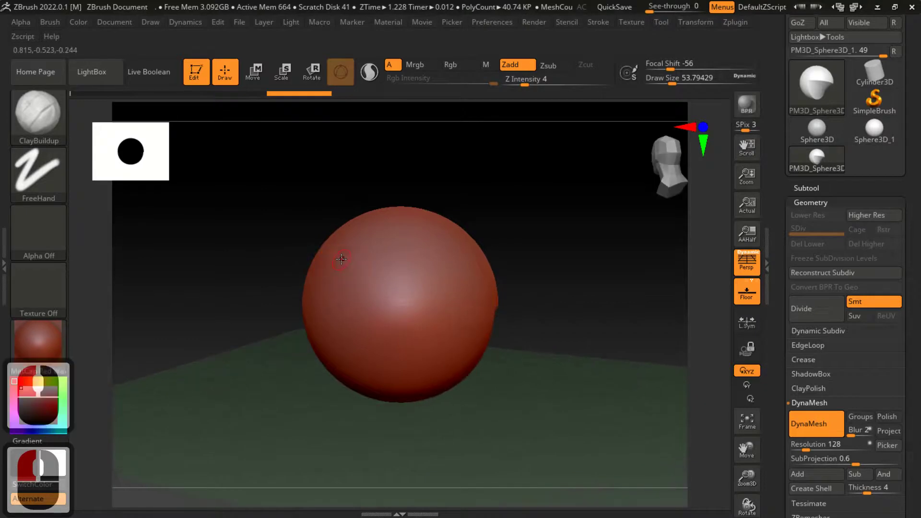
key(b)
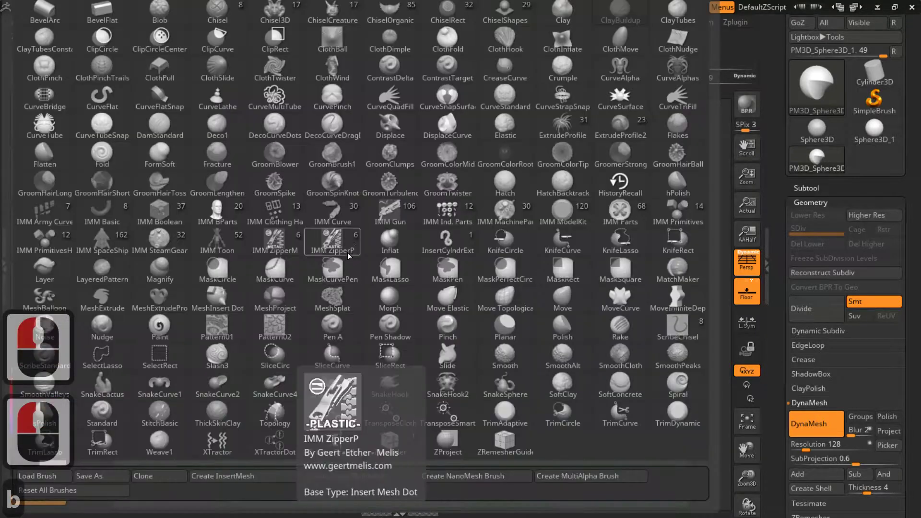
key(c)
key(b)
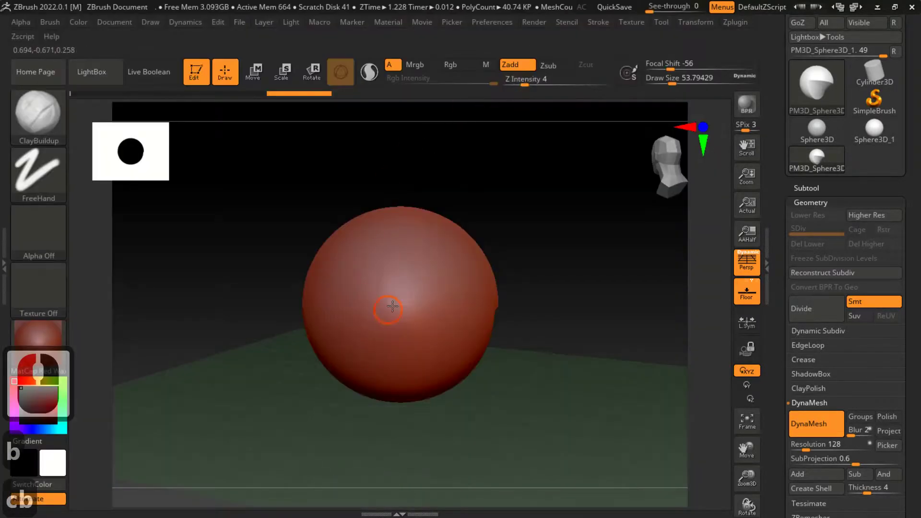
- Switch to the Move brush and pull two thin spikes out toward the sphere's upper right
key(b)
key(m)
key(v)
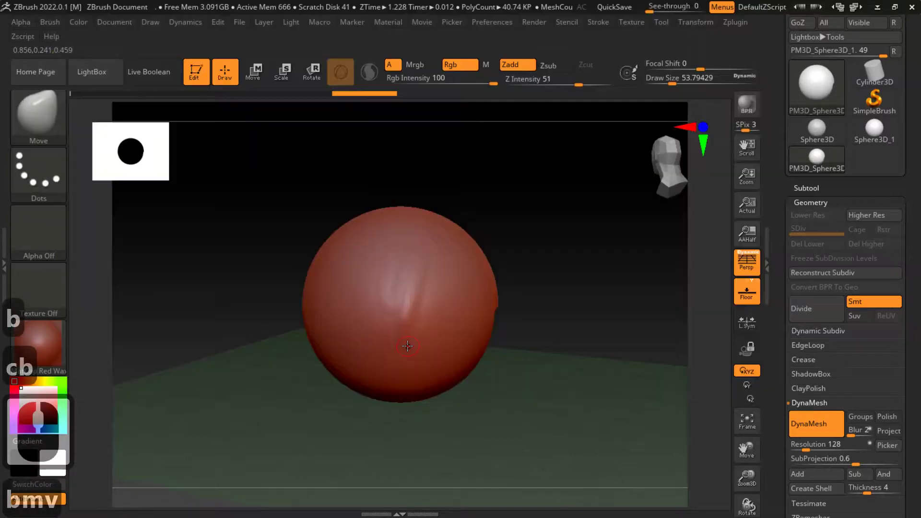
drag(407, 243, 510, 202)
drag(466, 287, 499, 210)
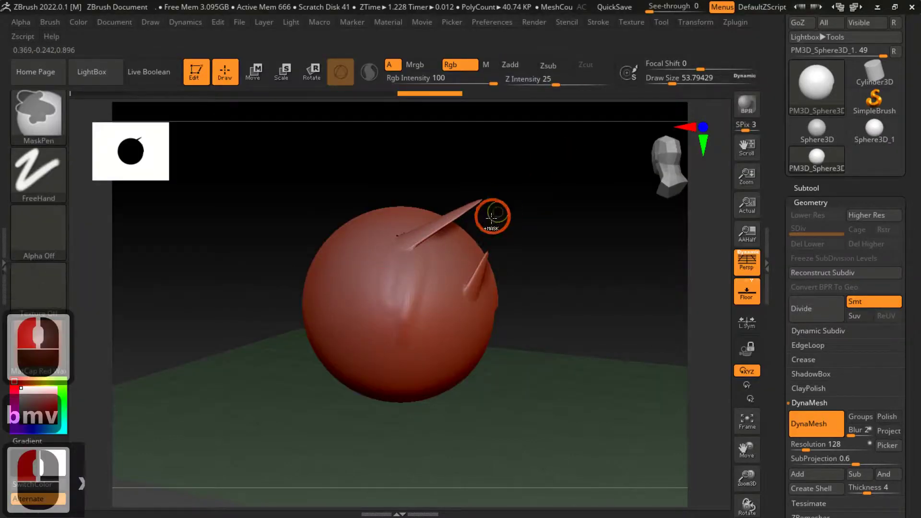
- Undo the spikes pulled out with the Move brush
key(ctrl+z)
key(ctrl+z)
key(ctrl+z)
- Switch to the DamStandard brush and carve several steep grooves across the uncut side of the sphere
key(b)
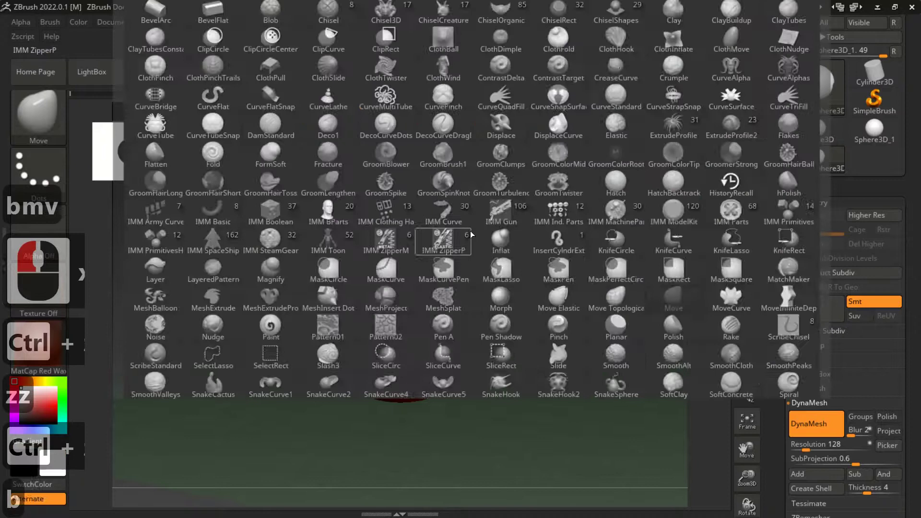
key(d)
key(s)
drag(341, 322, 393, 223)
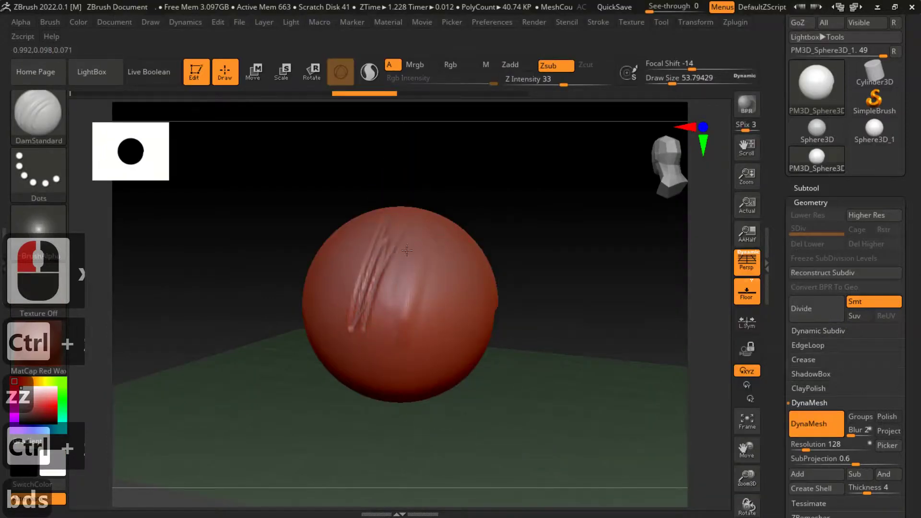
drag(397, 329, 427, 243)
drag(416, 351, 448, 240)
mouse_move(438, 361)
mouse_down()
mouse_move(479, 237)
mouse_move(541, 208)
mouse_move(576, 208)
mouse_up()
drag(315, 251, 308, 326)
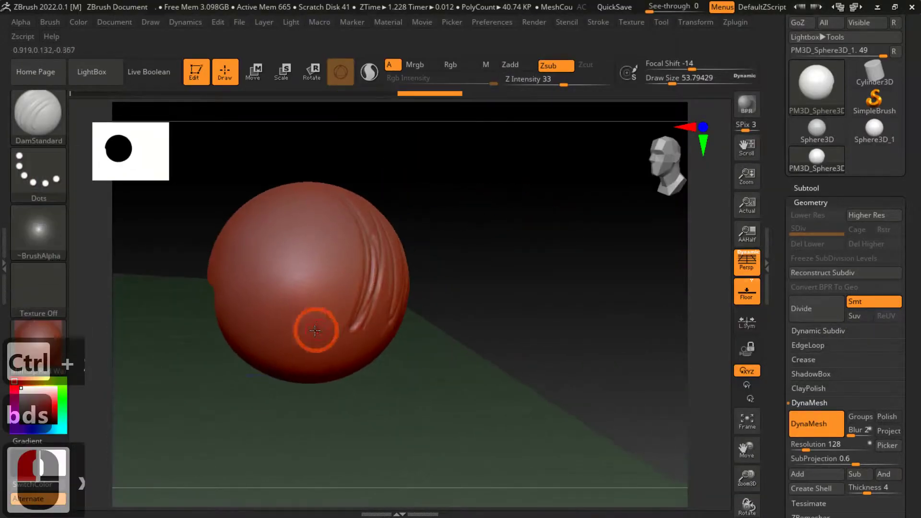
- Switch to the ClayBuildup brush, raise the draw size to about 223, and sculpt strokes on the sphere beside the carved grooves
key(b)
key(c)
key(b)
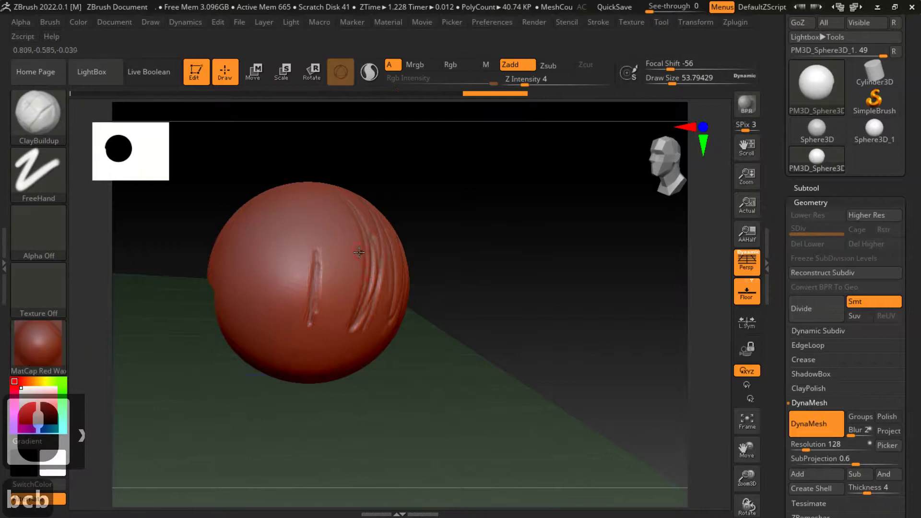
key(s)
drag(316, 233, 315, 240)
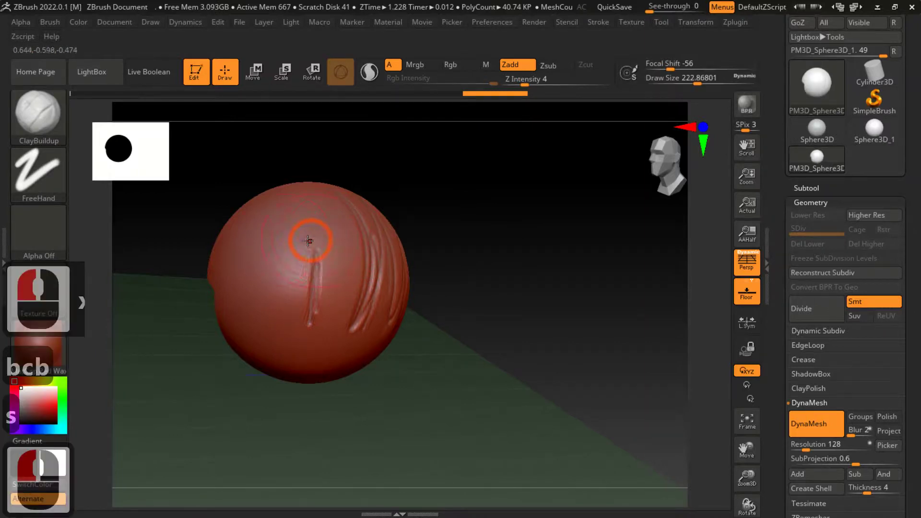
mouse_move(290, 284)
mouse_down()
mouse_move(287, 206)
mouse_move(249, 278)
mouse_move(287, 255)
mouse_up()
mouse_move(339, 302)
mouse_down()
mouse_move(323, 246)
mouse_move(318, 369)
mouse_move(276, 221)
mouse_move(261, 360)
mouse_up()
mouse_move(487, 263)
mouse_down()
mouse_move(425, 251)
mouse_move(424, 263)
mouse_up()
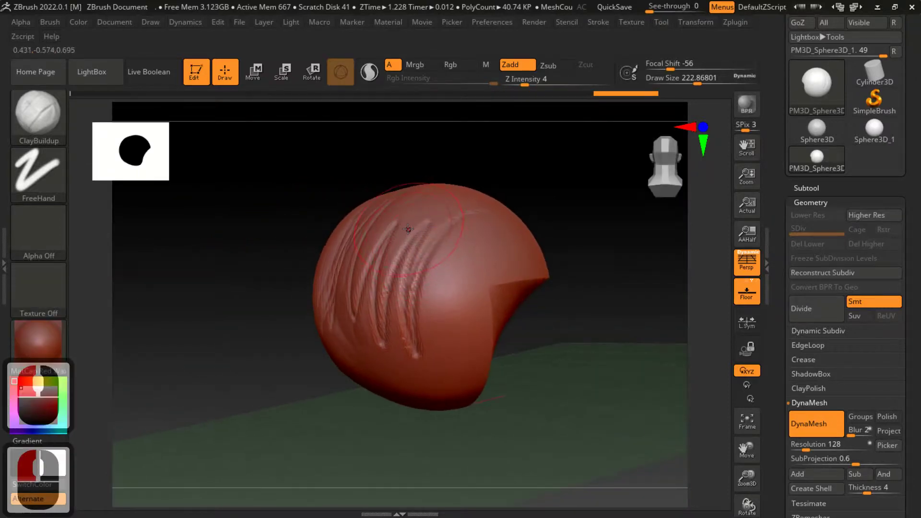
- Switch to the DamStandard brush and carve several wide, deep grooves into the sphere beside the cut-out
key(b)
key(d)
key(s)
mouse_move(456, 250)
mouse_down()
mouse_move(446, 303)
mouse_move(467, 230)
mouse_move(447, 309)
mouse_up()
mouse_move(420, 213)
mouse_down()
mouse_move(438, 200)
mouse_move(393, 266)
mouse_up()
mouse_move(556, 239)
mouse_down()
mouse_move(536, 212)
mouse_move(610, 224)
mouse_move(473, 323)
mouse_up()
mouse_move(551, 226)
mouse_down()
mouse_move(543, 197)
mouse_move(430, 254)
mouse_up()
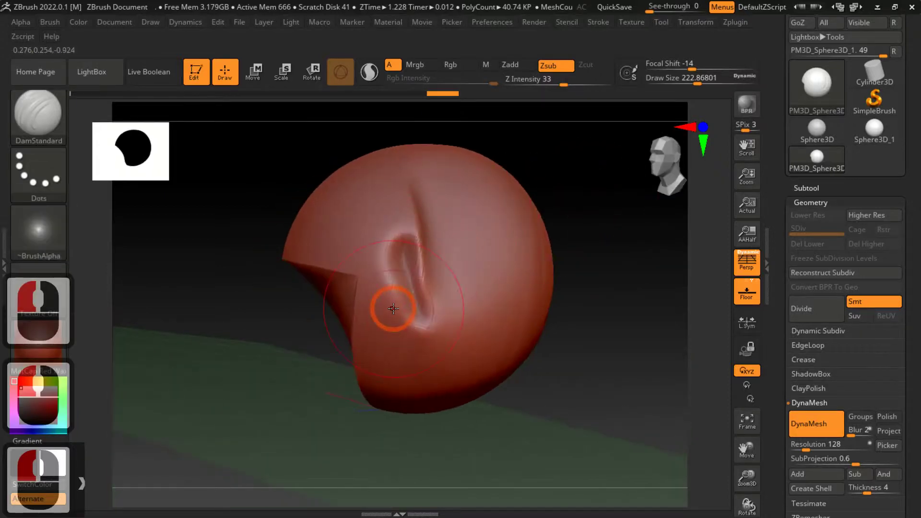
key(b)
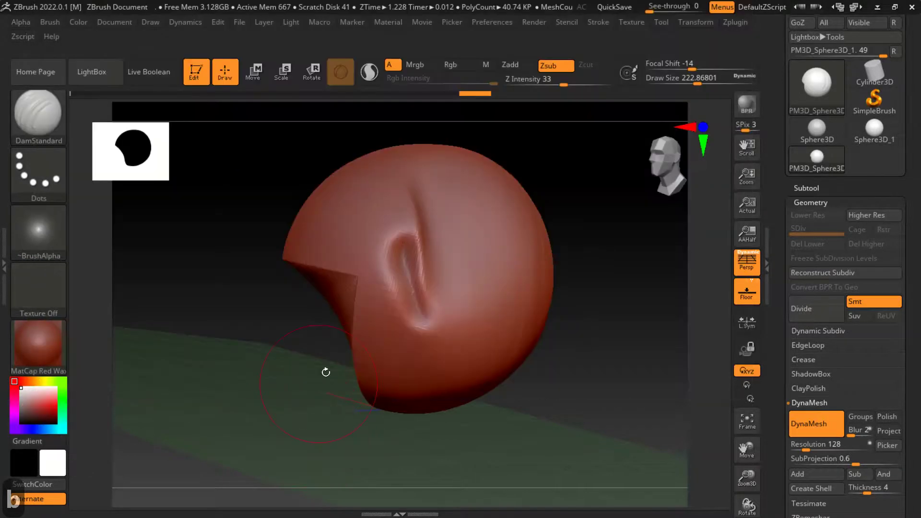
mouse_move(370, 191)
mouse_down()
mouse_move(357, 197)
mouse_move(365, 242)
mouse_up()
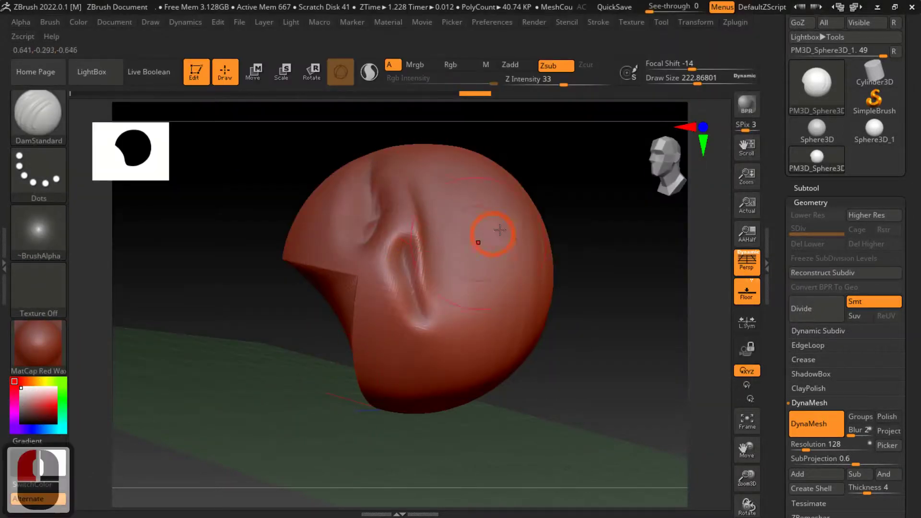
mouse_move(327, 143)
mouse_down()
mouse_move(588, 248)
mouse_move(577, 254)
mouse_up()
- Undo the ClayBuildup and DamStandard strokes made on the sphere
key(ctrl+z)
key(ctrl+z)
key(ctrl+z)
key(ctrl+z)
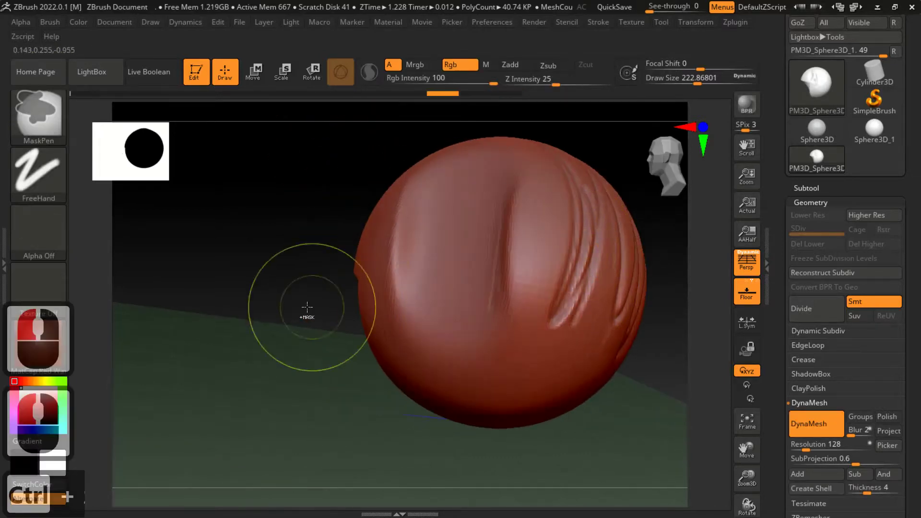
key(ctrl+z)
- Switch to the Move brush and reshape the surface around the sphere's cut-out area
mouse_move(284, 325)
mouse_down()
mouse_move(280, 315)
mouse_move(168, 300)
mouse_up()
mouse_move(484, 307)
mouse_down()
mouse_move(547, 290)
mouse_move(555, 307)
mouse_up()
key(b)
key(m)
key(v)
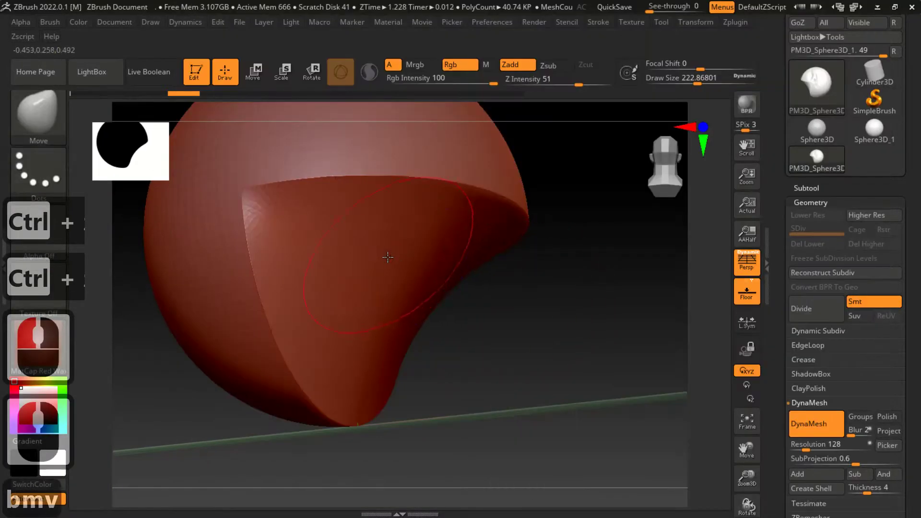
key(shift)
mouse_move(408, 277)
mouse_down()
mouse_move(337, 243)
mouse_move(349, 278)
mouse_up()
mouse_move(538, 303)
mouse_down()
mouse_move(497, 292)
mouse_move(434, 226)
mouse_move(335, 201)
mouse_up()
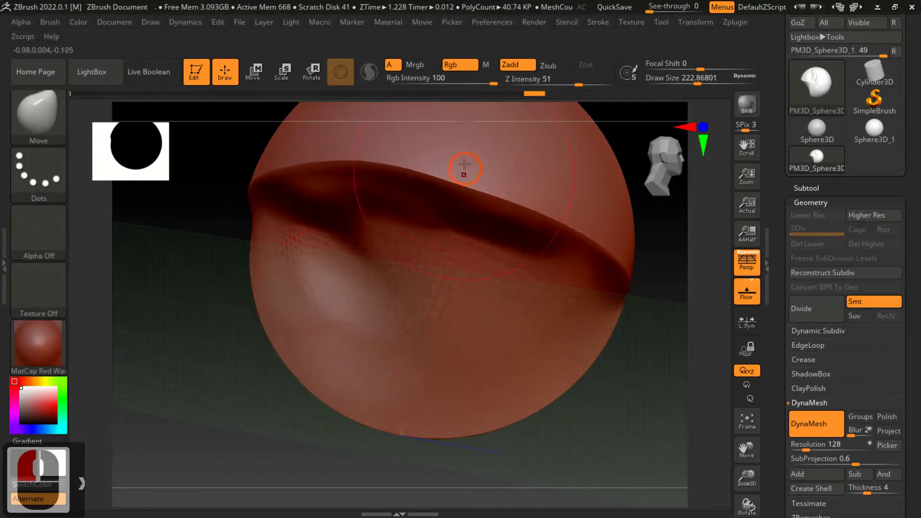
drag(315, 124, 313, 147)
drag(238, 288, 372, 272)
alt+drag(470, 250, 294, 257)
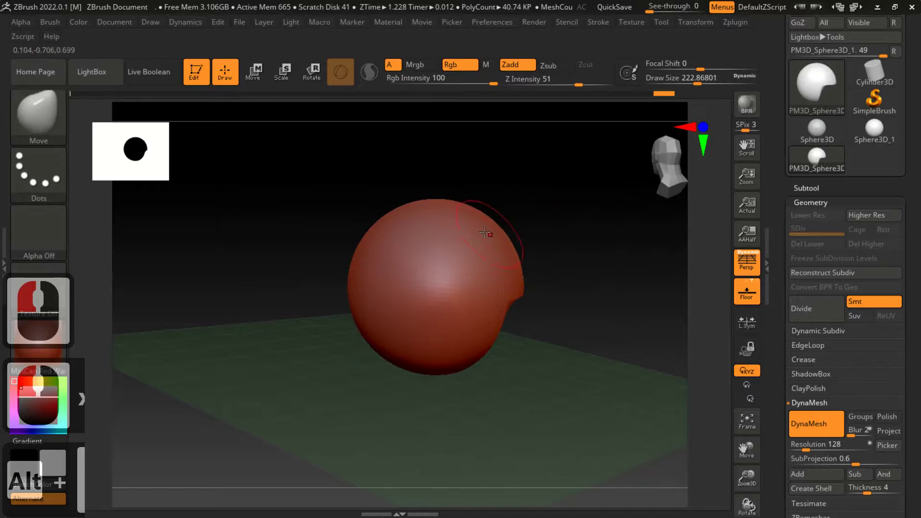
drag(575, 225, 584, 243)
- Append a second sphere to the tool as a new subtool
click(815, 200)
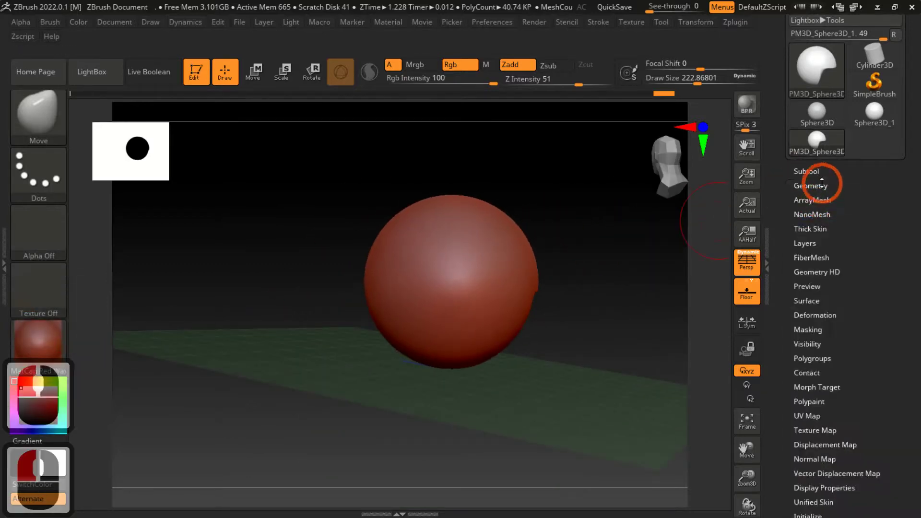
click(812, 170)
click(835, 238)
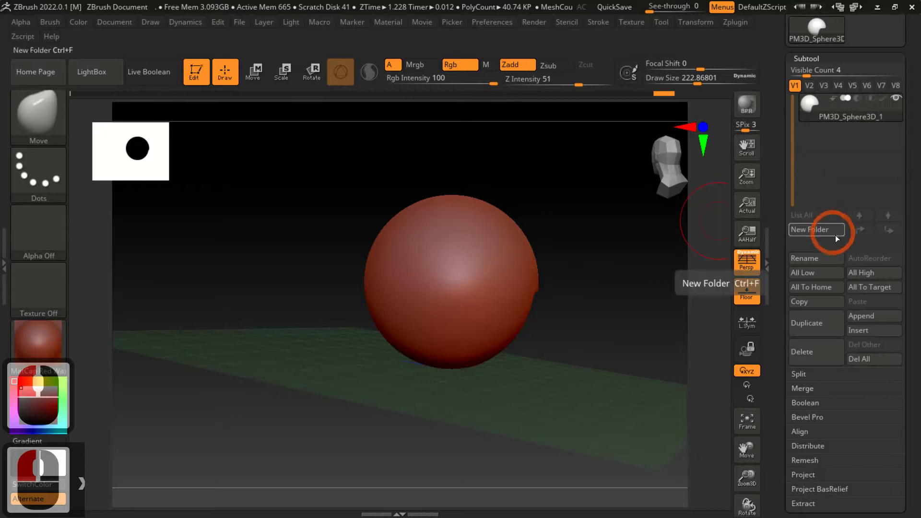
click(869, 317)
click(385, 312)
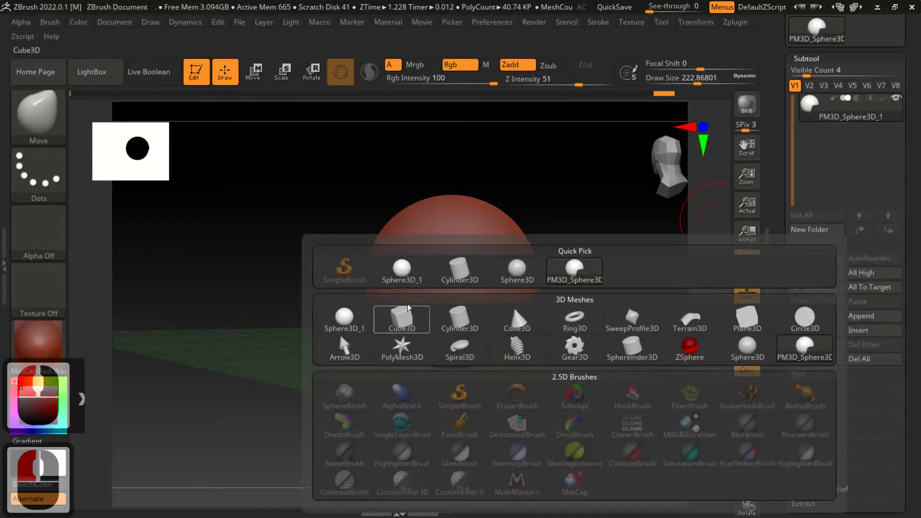
drag(331, 268, 349, 250)
drag(598, 304, 526, 258)
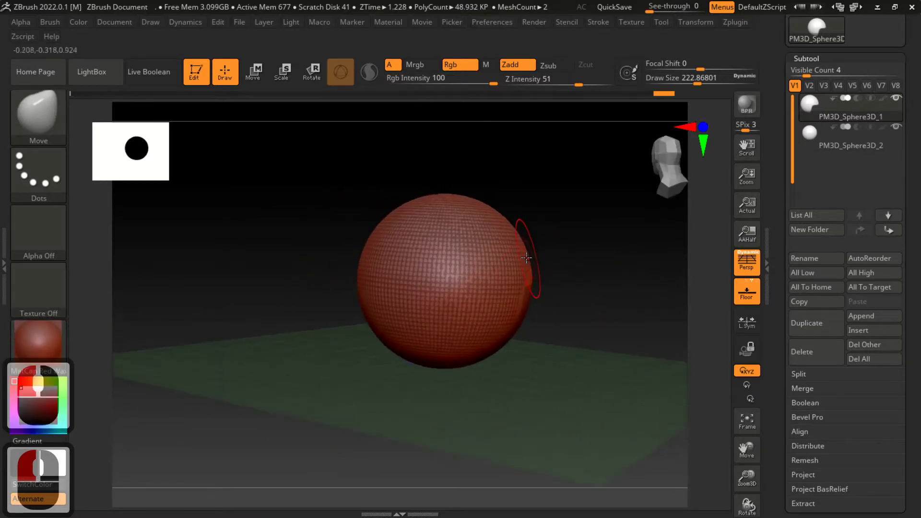
- Move the original sphere clear of the appended one with the gizmo, rotating it about its Y axis and scaling it down
key(r)
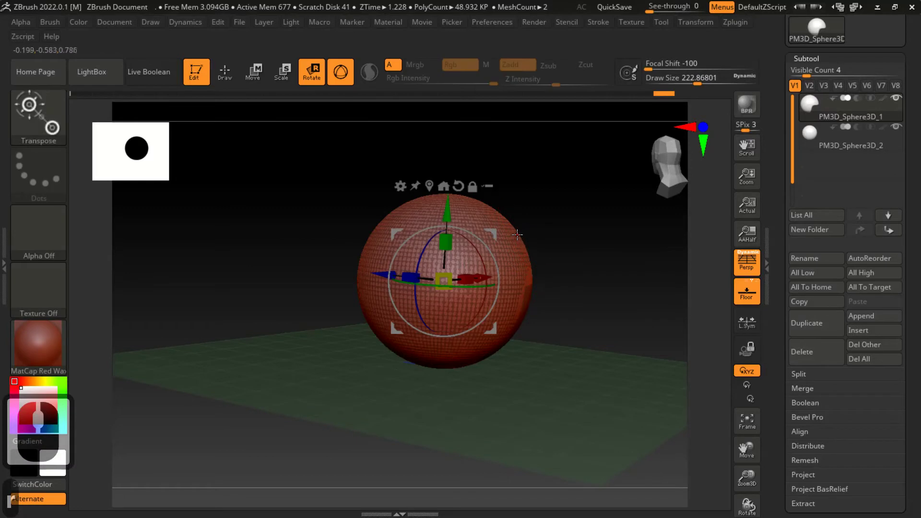
key(w)
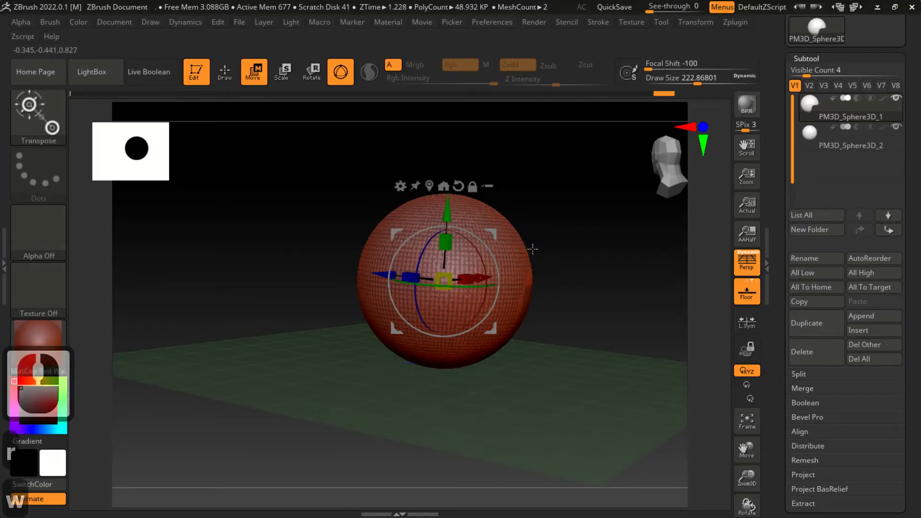
drag(384, 276, 218, 247)
drag(290, 267, 330, 251)
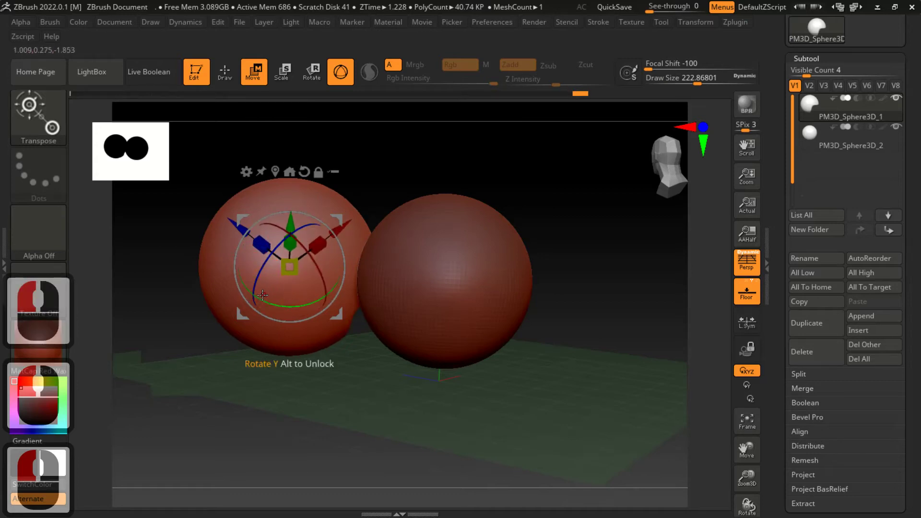
drag(263, 292, 329, 308)
mouse_move(289, 267)
mouse_down()
mouse_move(249, 279)
mouse_move(295, 268)
mouse_move(254, 288)
mouse_move(271, 299)
mouse_move(288, 274)
mouse_move(290, 284)
mouse_up()
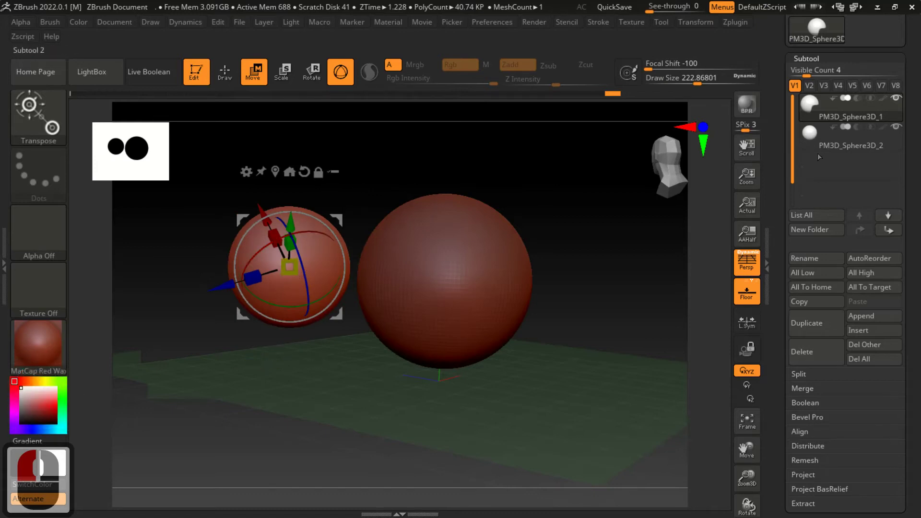
- Select the PM3D_Sphere3D_2 subtool and toggle the visibility of both spheres off and on, leaving both shown
click(815, 108)
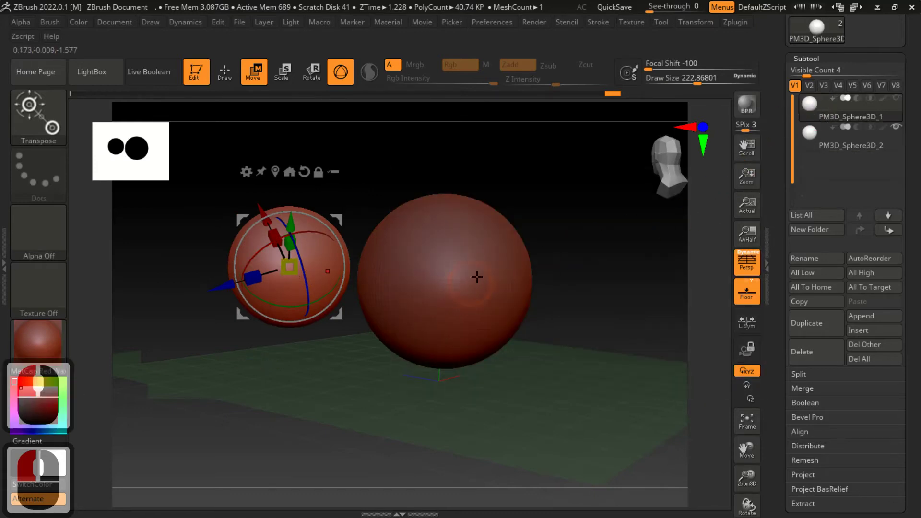
click(807, 131)
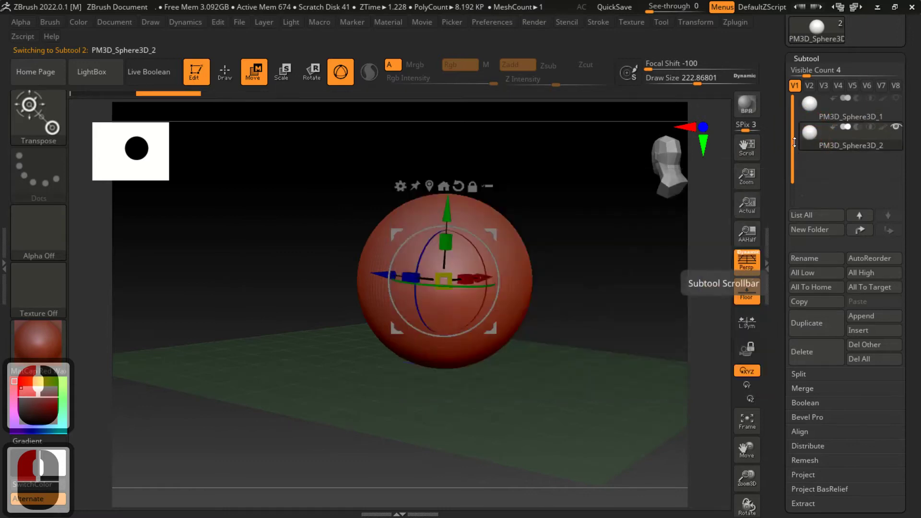
click(896, 127)
click(895, 98)
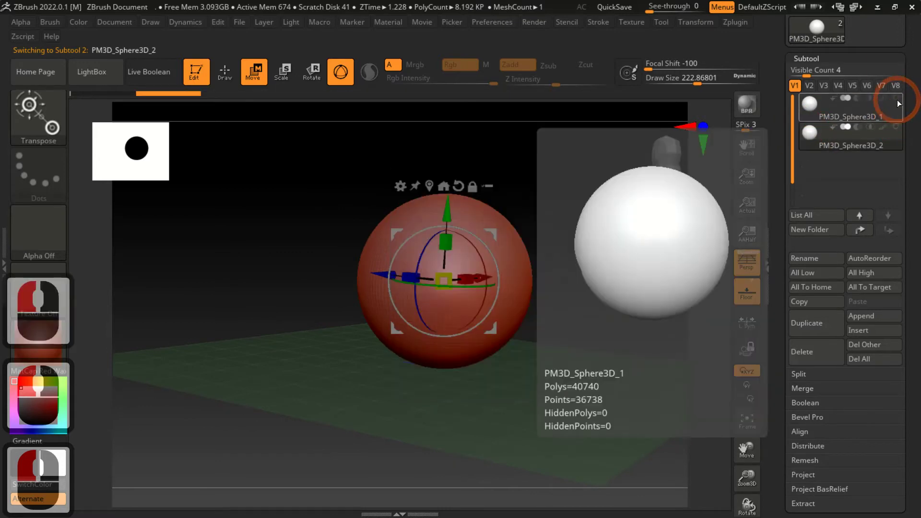
click(896, 128)
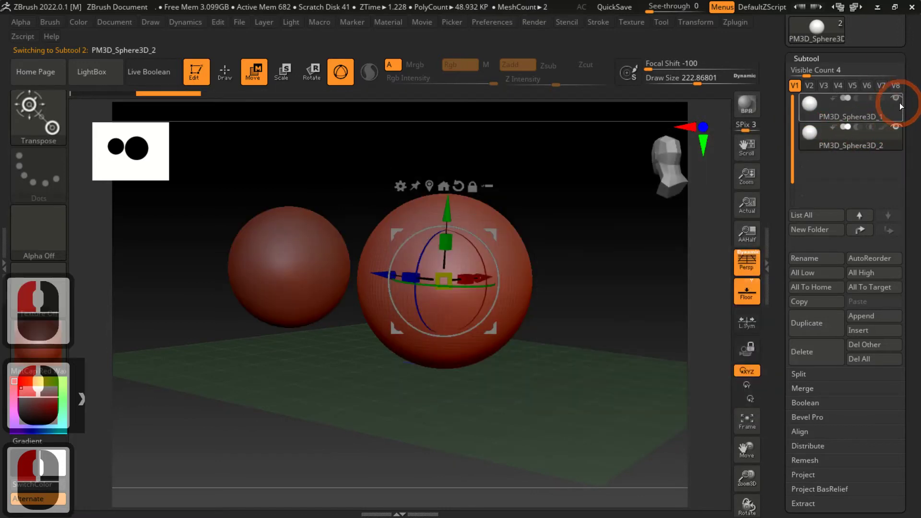
click(899, 101)
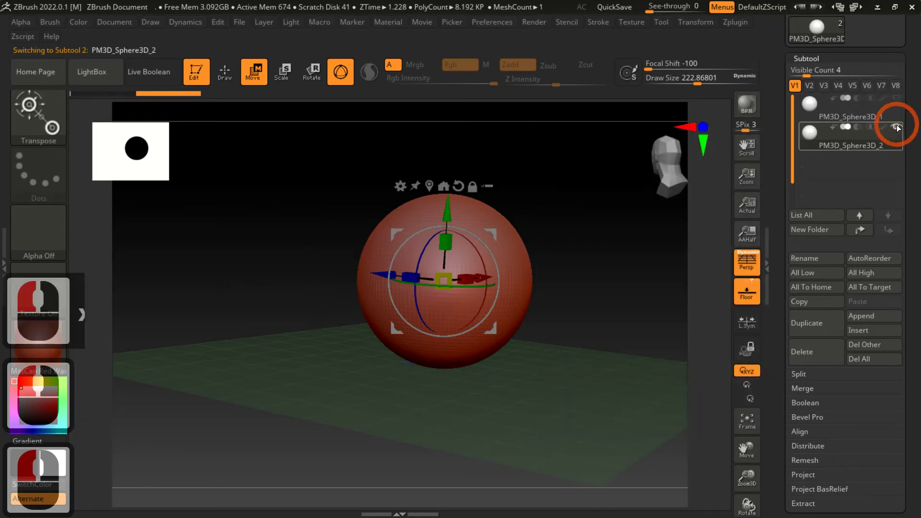
click(898, 102)
click(896, 125)
click(896, 99)
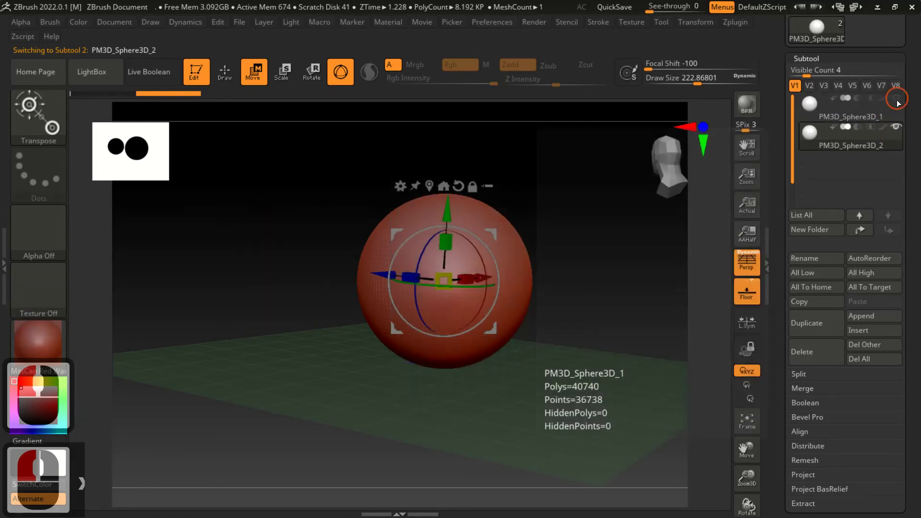
click(894, 128)
click(896, 100)
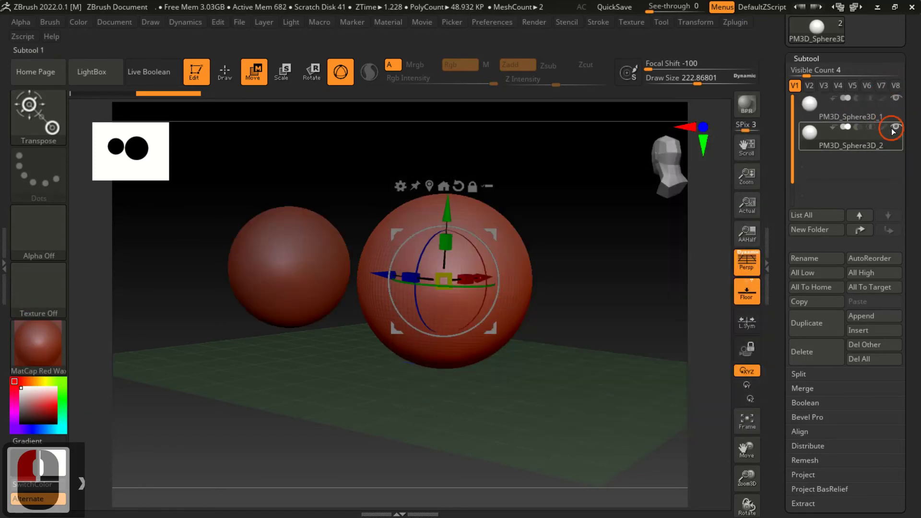